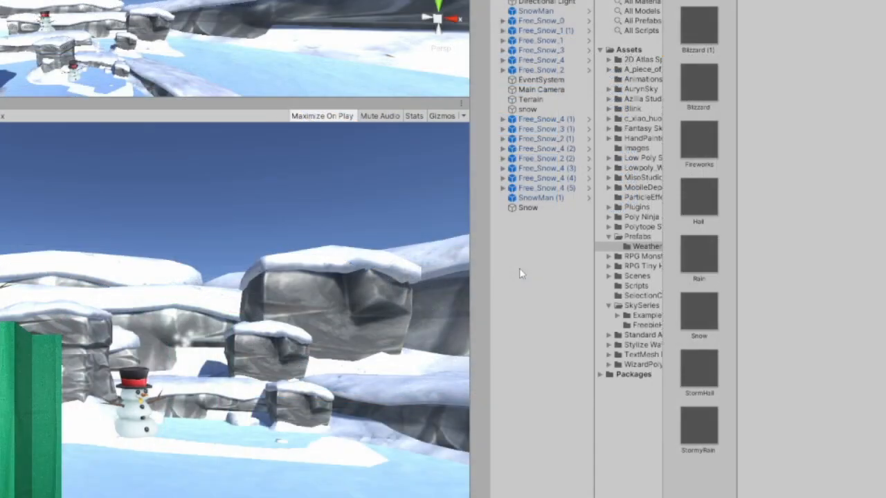
Add a new particle system to the scene and name it Snow
right_click(596, 265)
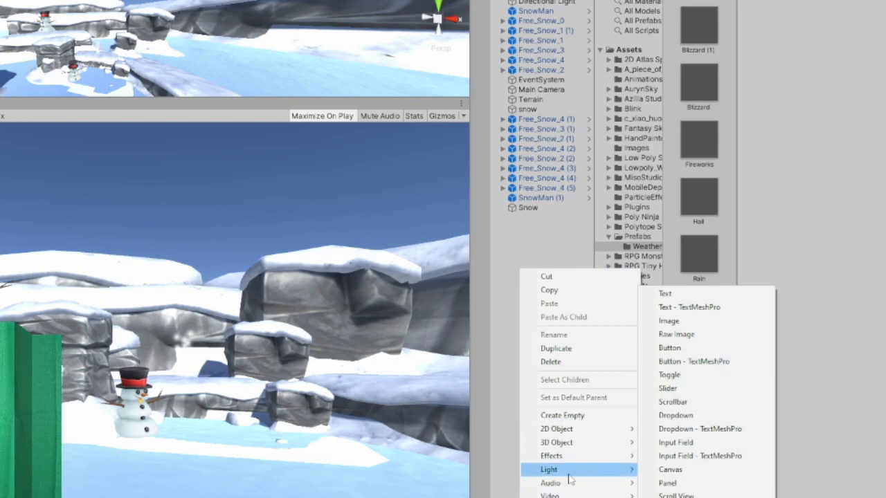
mouse_move(578, 456)
left_click(666, 456)
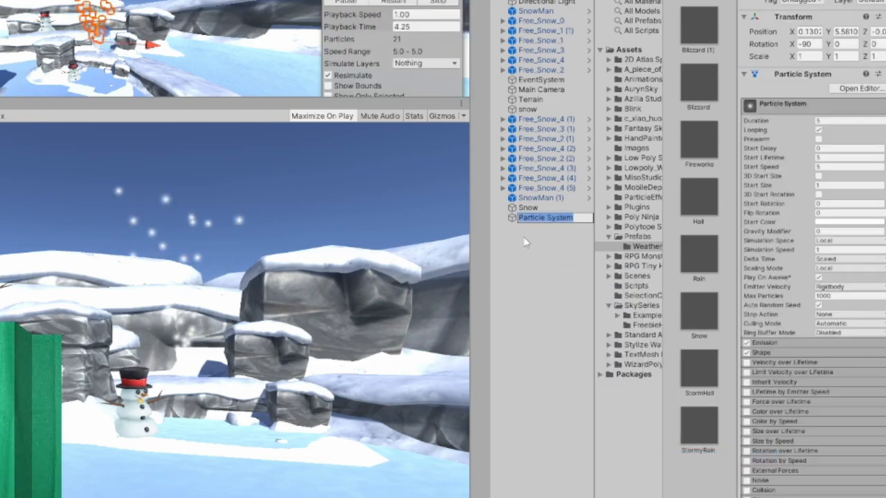
type("A")
key("BackSpace")
type("Snow")
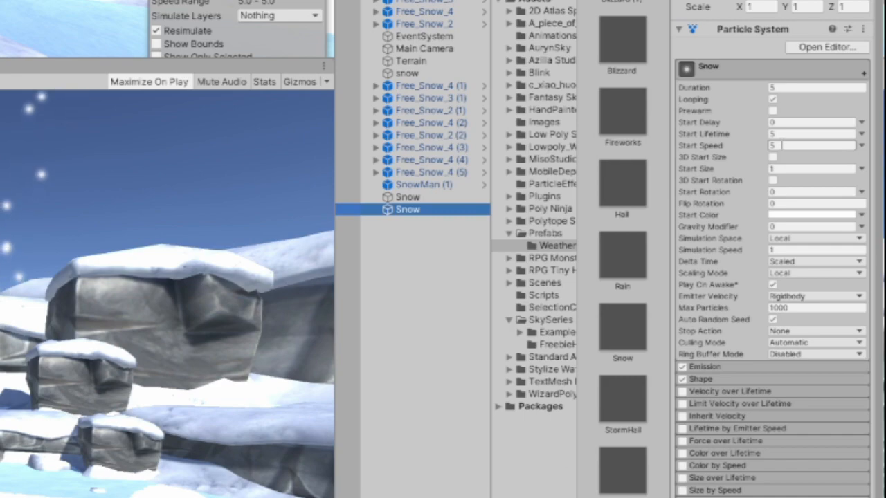
Set the Snow particle system's Start Speed to -2 and enlarge the Scene view to inspect the falling particles
left_click(772, 145)
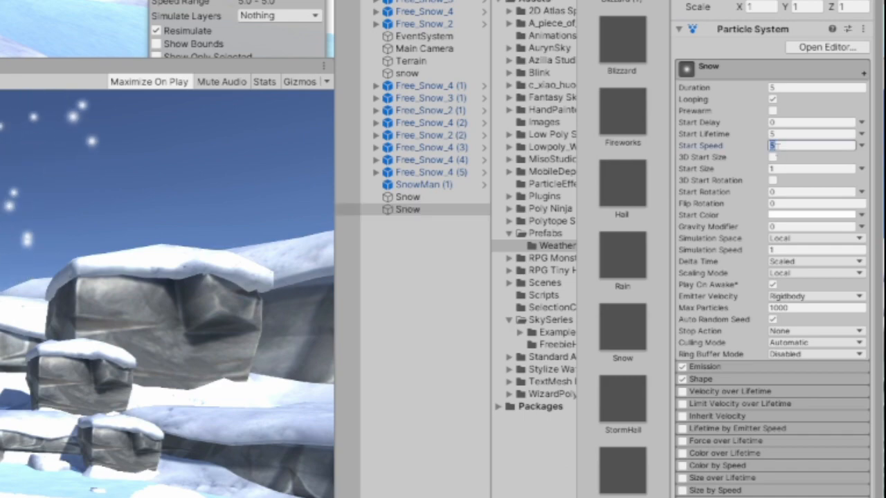
type("-2")
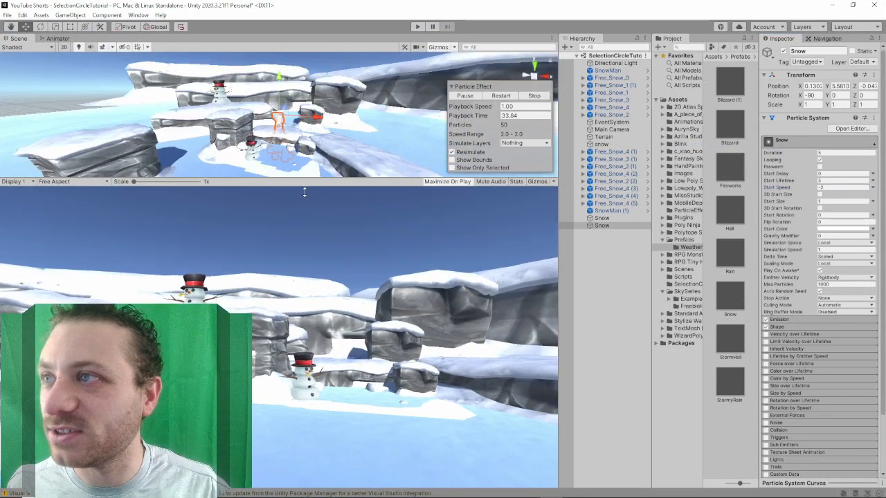
left_click_drag(304, 192, 304, 231)
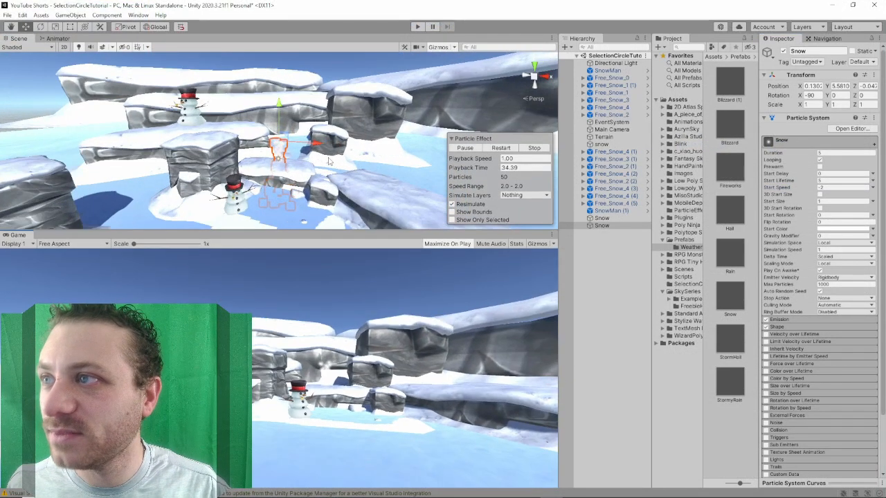
scroll(331, 162, "up", 6)
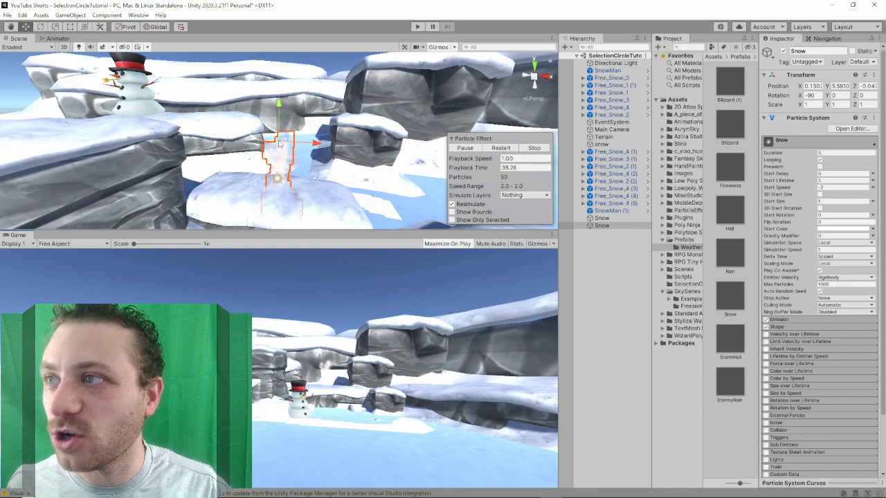
Make Start Speed random between two constants, -0.1 and -2
left_click(838, 188)
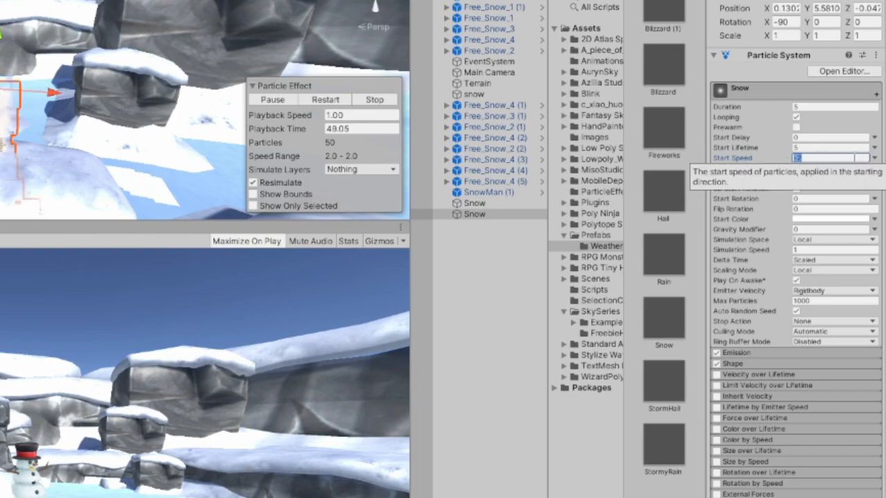
left_click(875, 159)
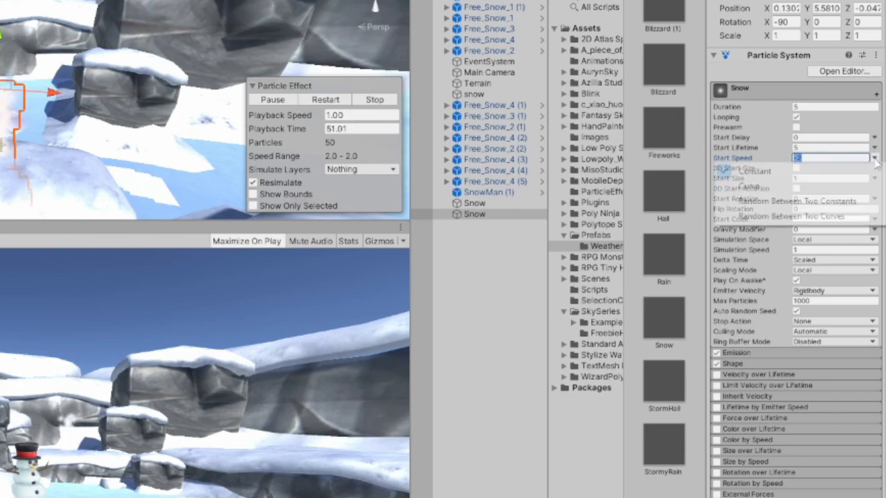
left_click(780, 201)
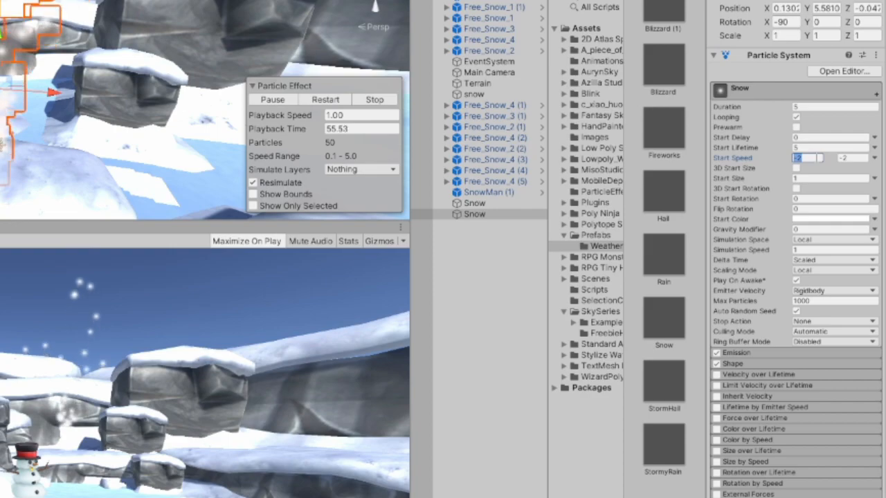
type("-0.1")
key("Tab")
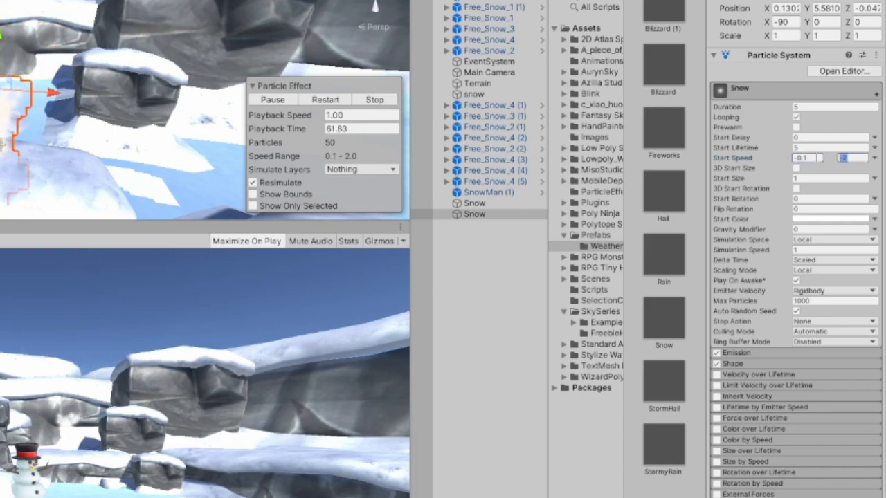
type("-2")
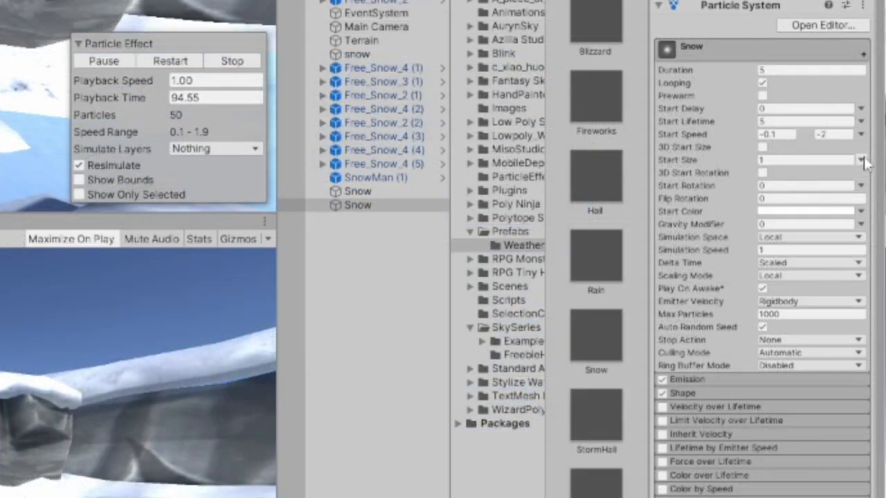
Make Start Size random between two constants, 0.2 and 1
left_click(873, 201)
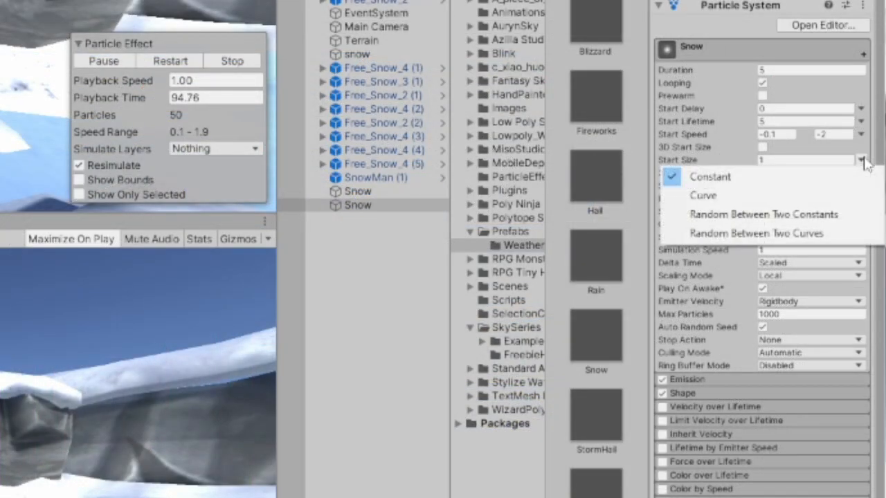
left_click(782, 215)
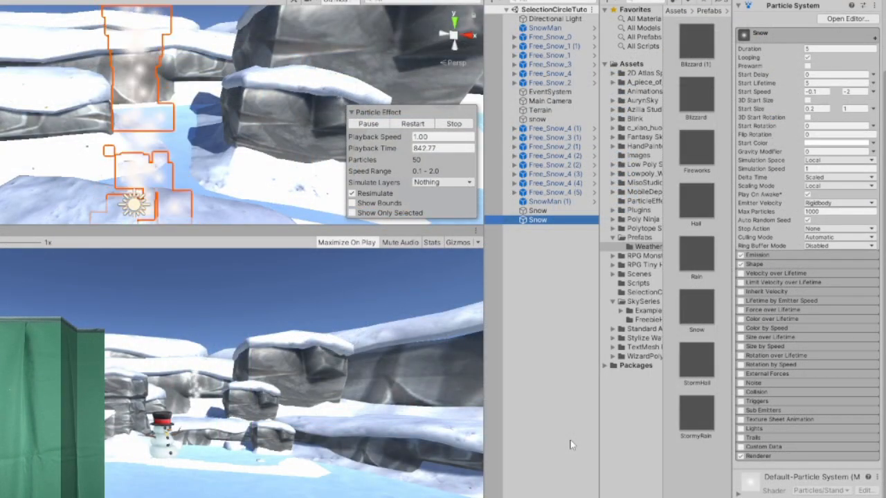
Expand the Snow particle system's Renderer settings and locate its assigned material
left_click(817, 458)
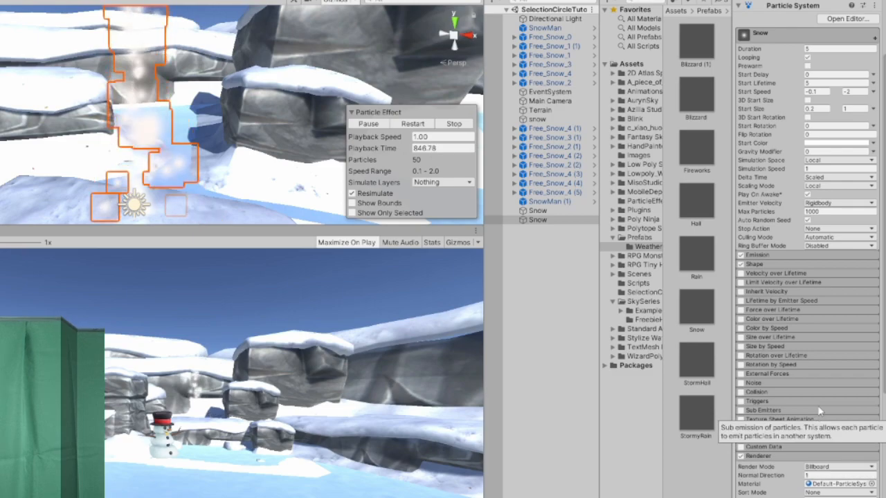
scroll(818, 411, "down", 5)
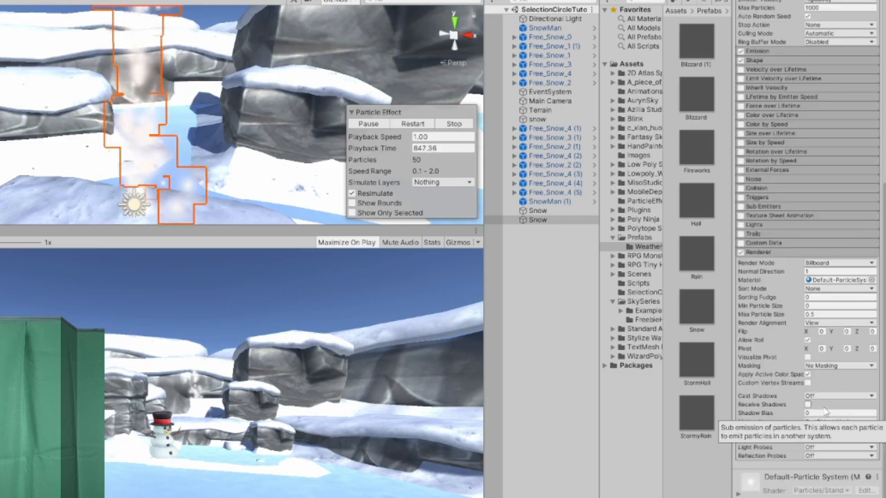
left_click(846, 283)
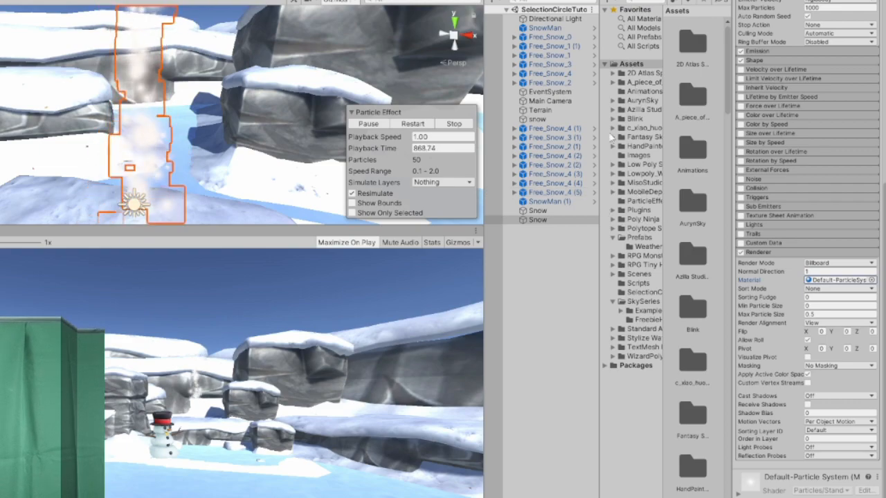
Create a new material in the Assets folder and name it Snowflake
right_click(632, 65)
mouse_move(661, 71)
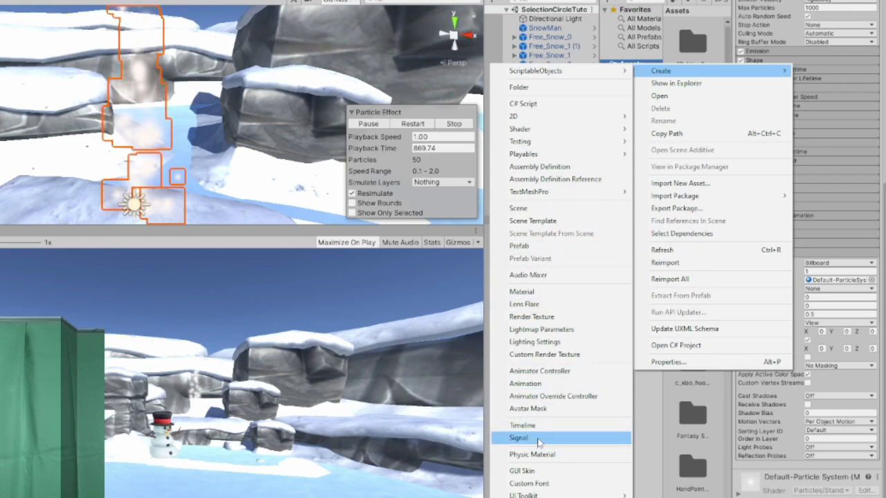
left_click(523, 291)
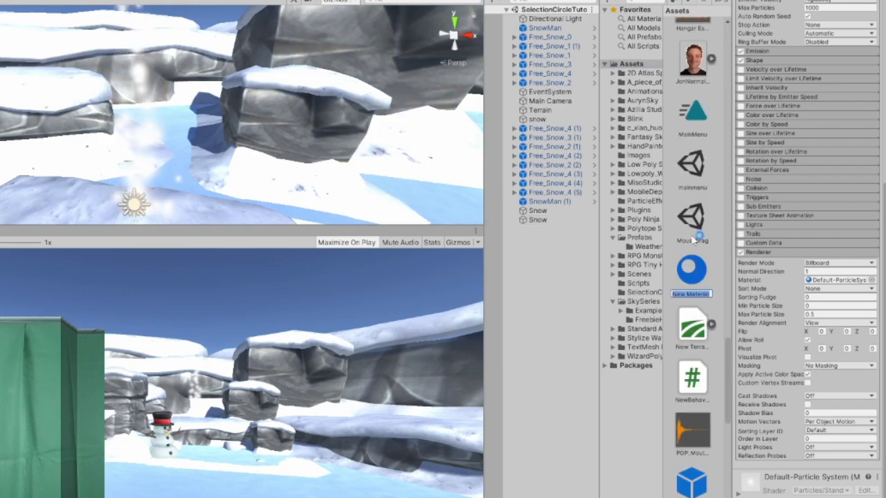
type("Snowflake")
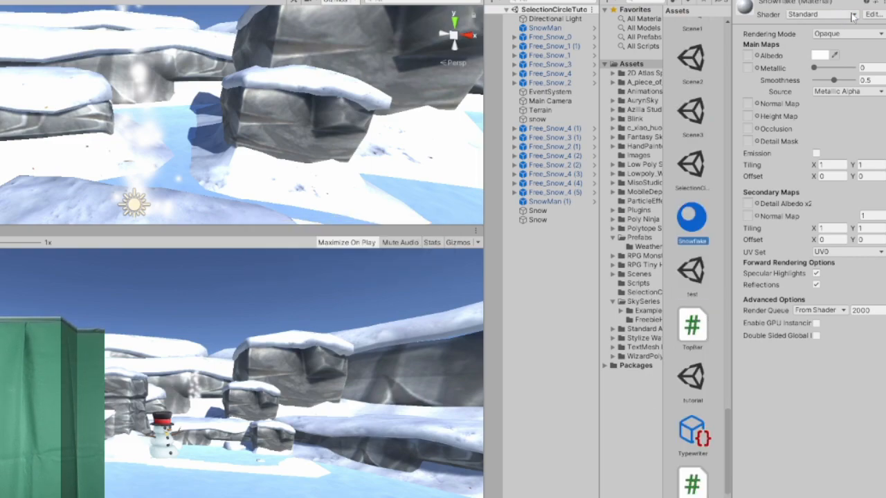
Set the Snowflake material's shader to Particles/Standard Unlit
left_click(852, 16)
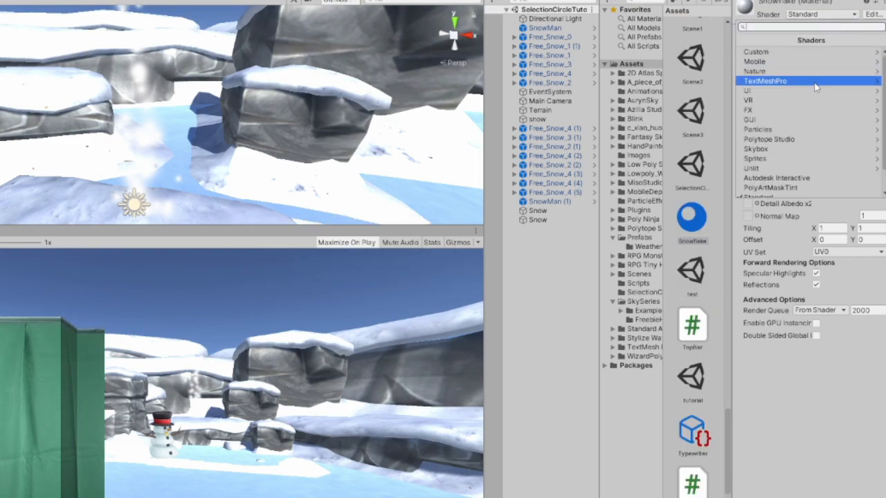
left_click(788, 129)
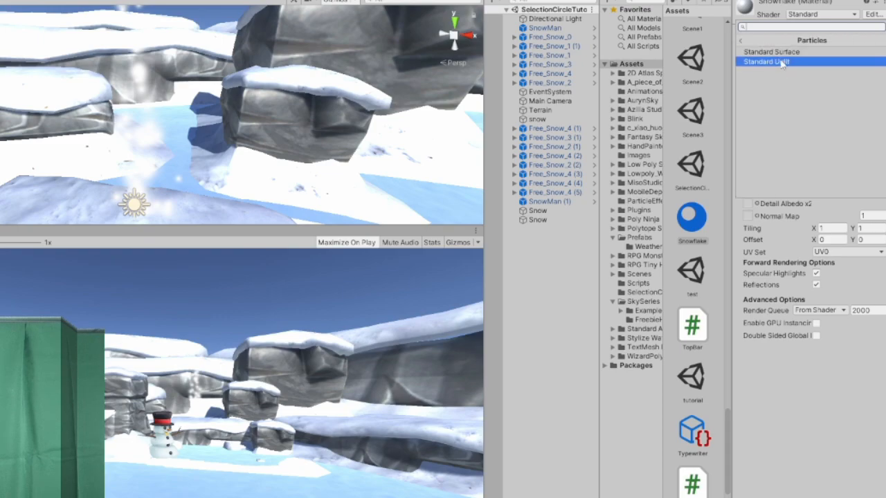
left_click(780, 62)
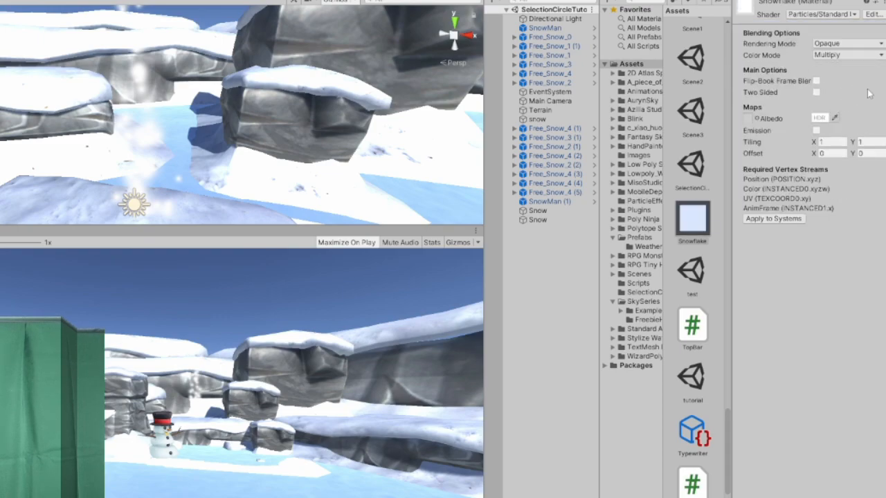
Assign the Snowflake texture to the material's Albedo map and return to the Snow particle system
left_click(756, 118)
type("snowflake")
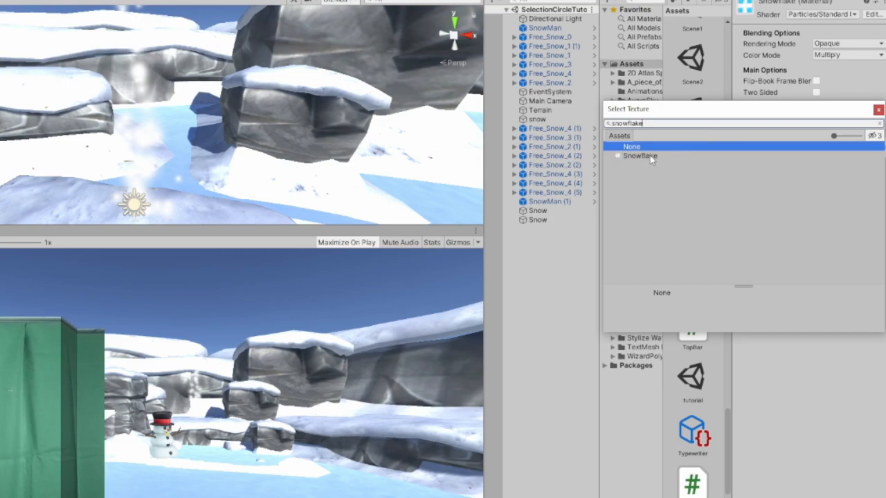
double_click(650, 157)
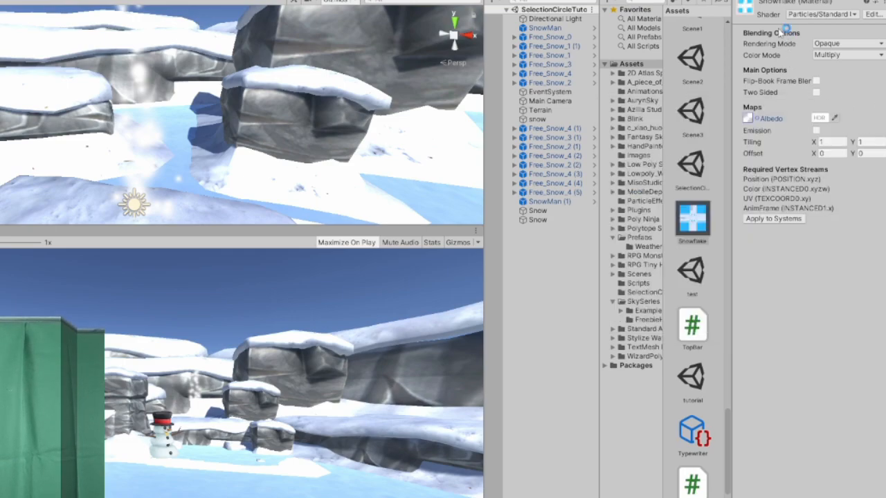
left_click(529, 220)
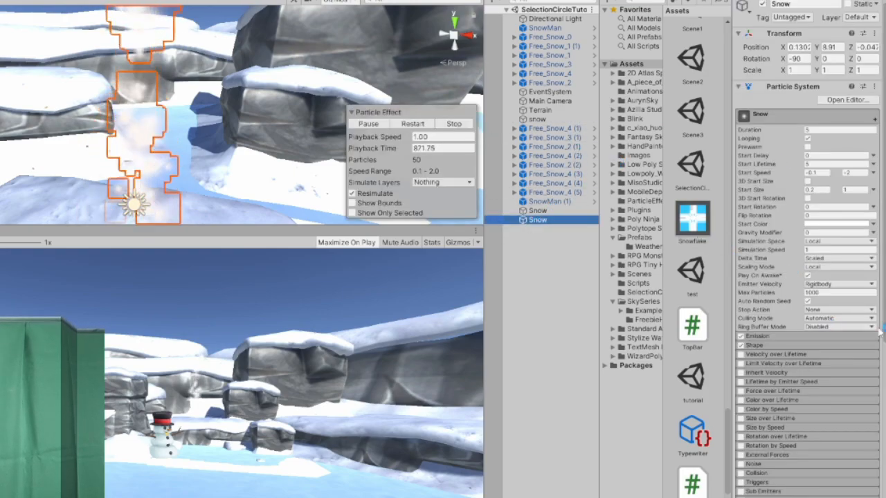
Set the Snowflake material's Rendering Mode to Cutout
left_click(697, 237)
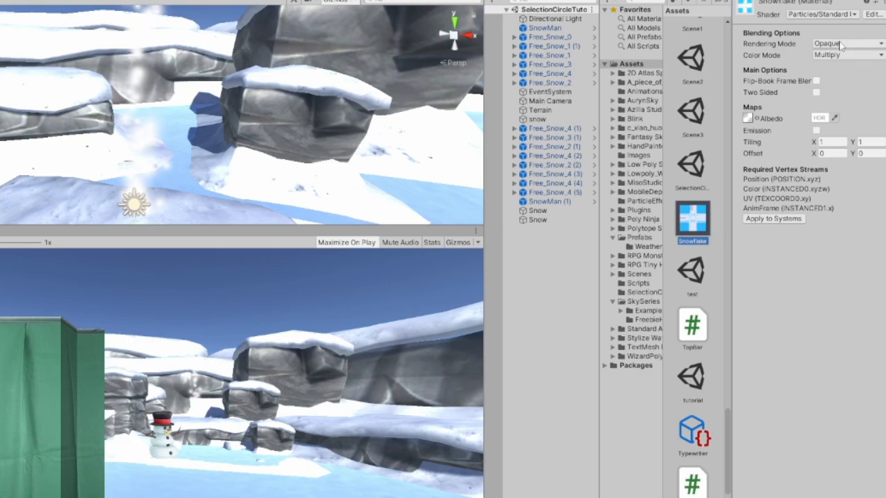
left_click(859, 45)
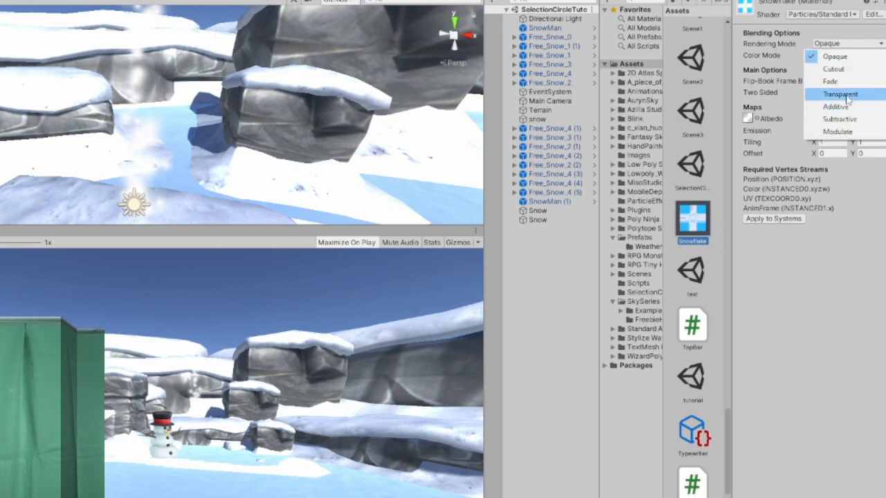
left_click(845, 70)
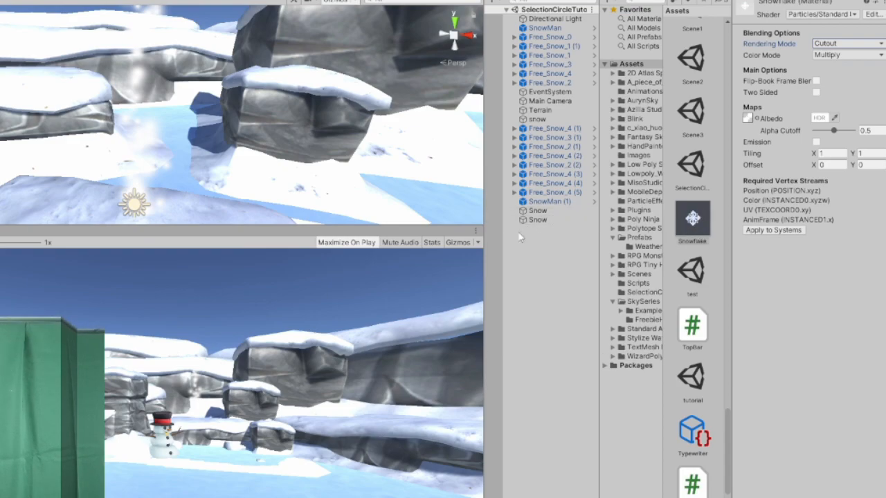
Assign the Snowflake material to the Renderer of the Snow particle system
left_click(535, 222)
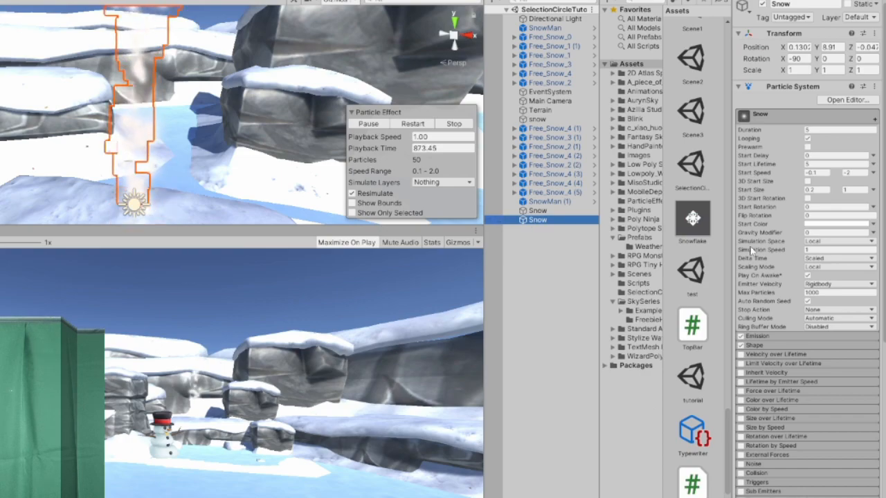
scroll(795, 370, "down", 10)
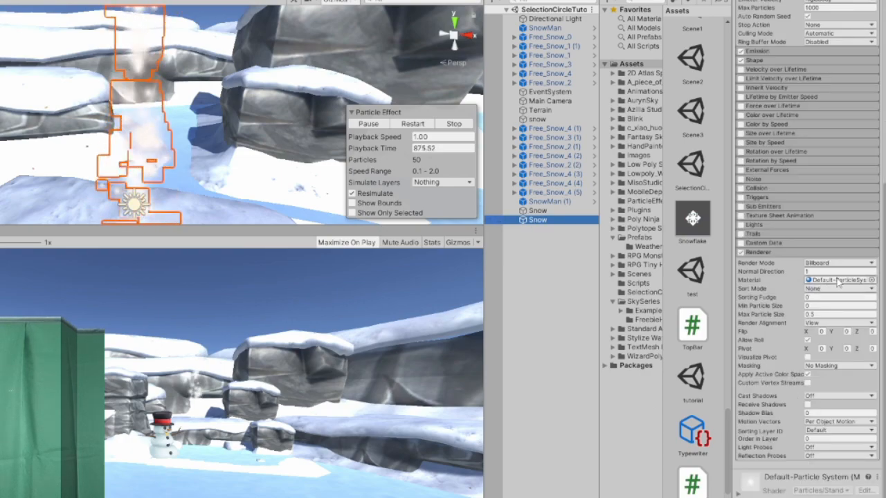
left_click(695, 219)
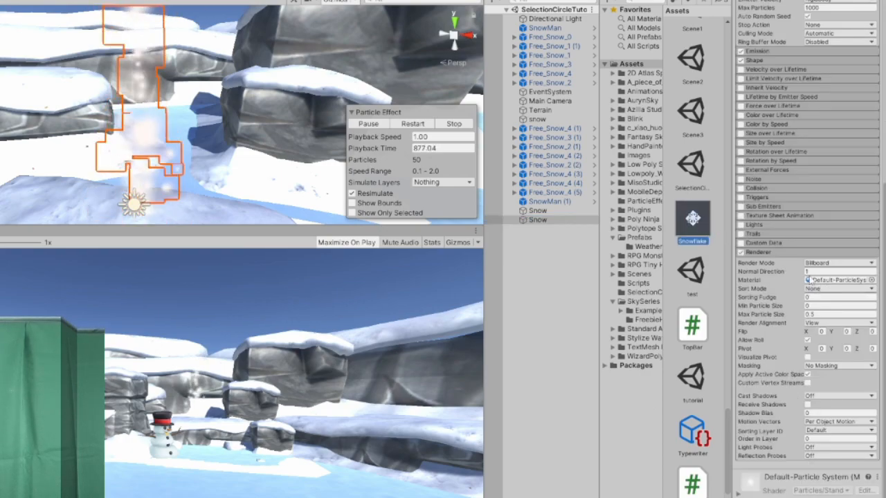
left_click_drag(830, 284, 834, 280)
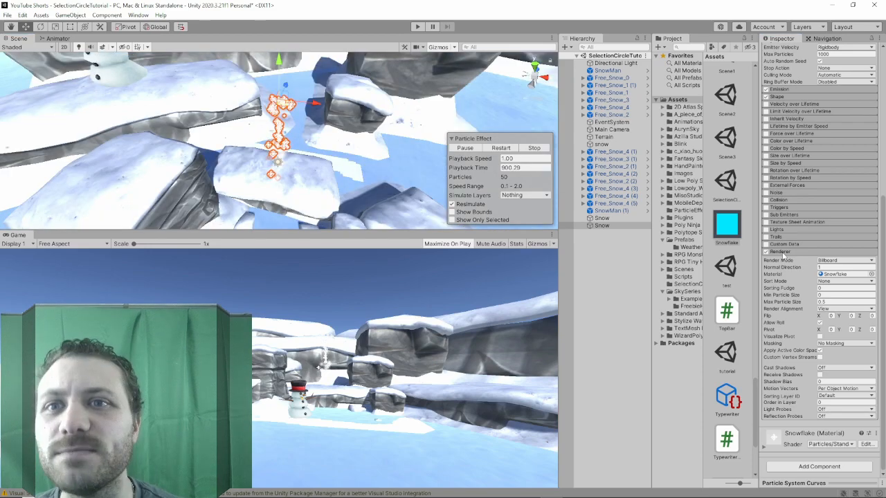
Set the Snow particle system's emission shape to Box
left_click(783, 253)
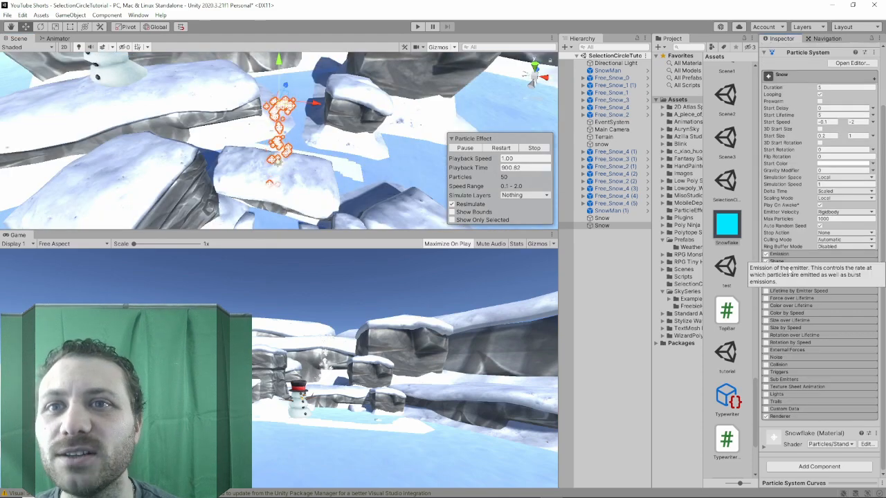
left_click(794, 260)
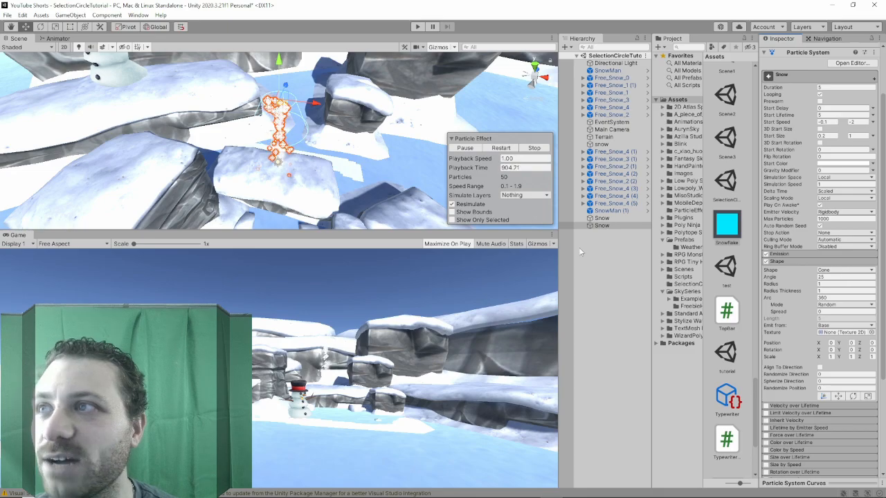
left_click_drag(370, 119, 279, 129, "alt")
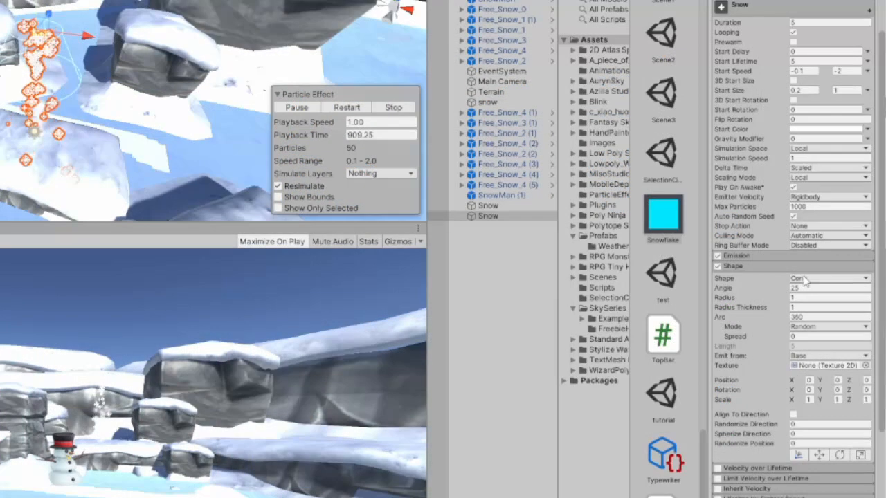
left_click(829, 270)
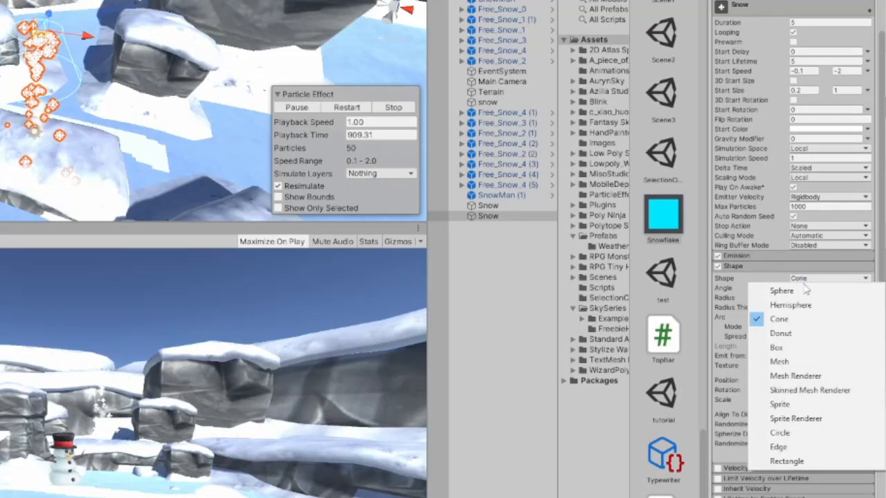
left_click(776, 347)
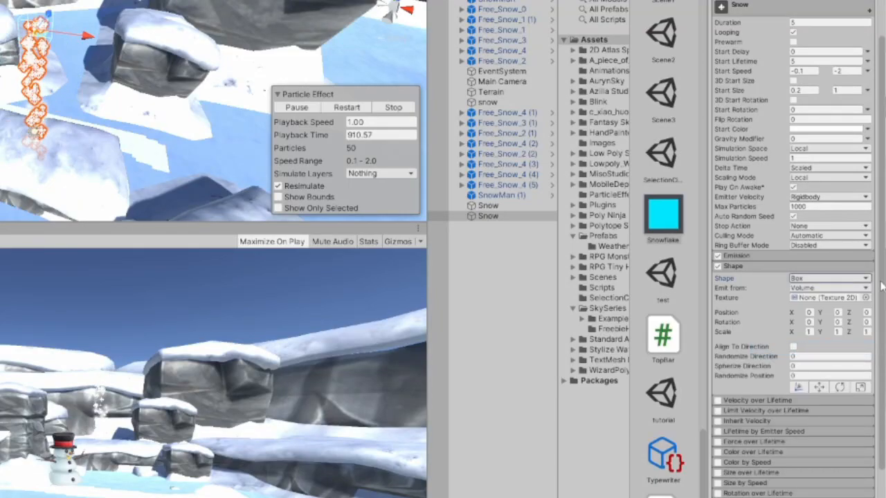
Set the box emitter's shape scale to 20 in X and 20 in Y, and enlarge the scene view
left_click(809, 332)
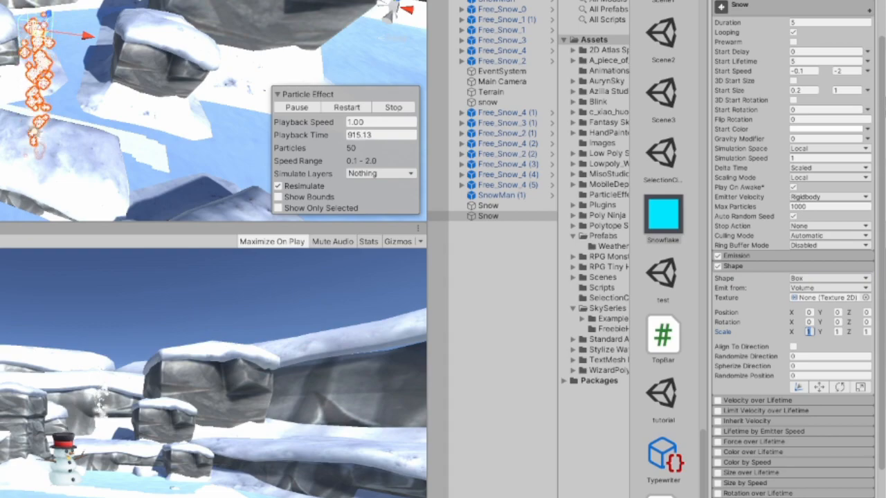
type("20")
key("Tab")
type("20")
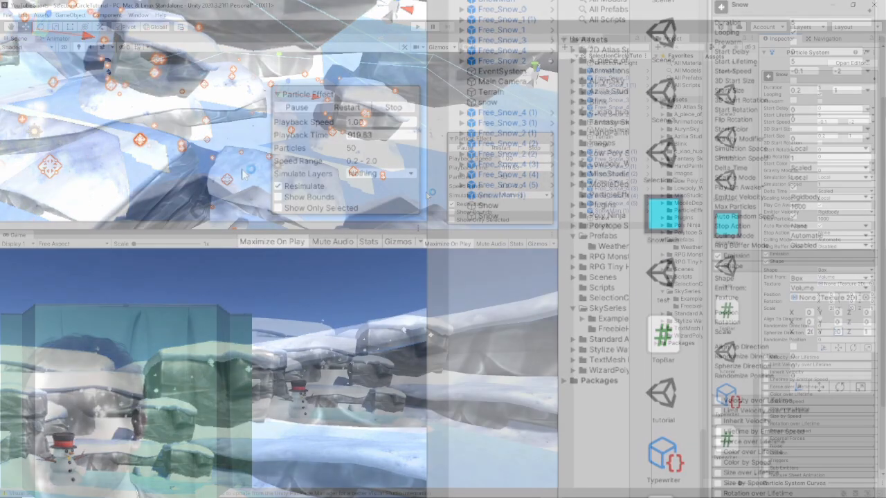
left_click_drag(408, 139, 297, 119, "alt")
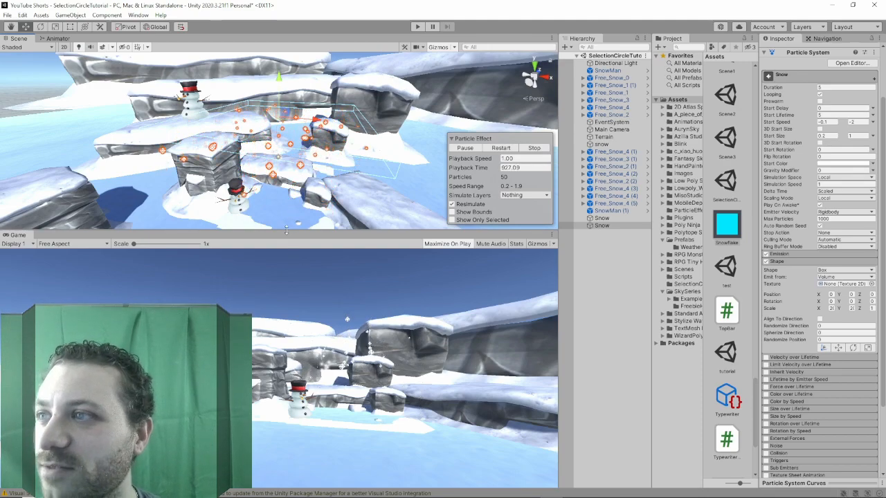
left_click_drag(286, 231, 286, 291)
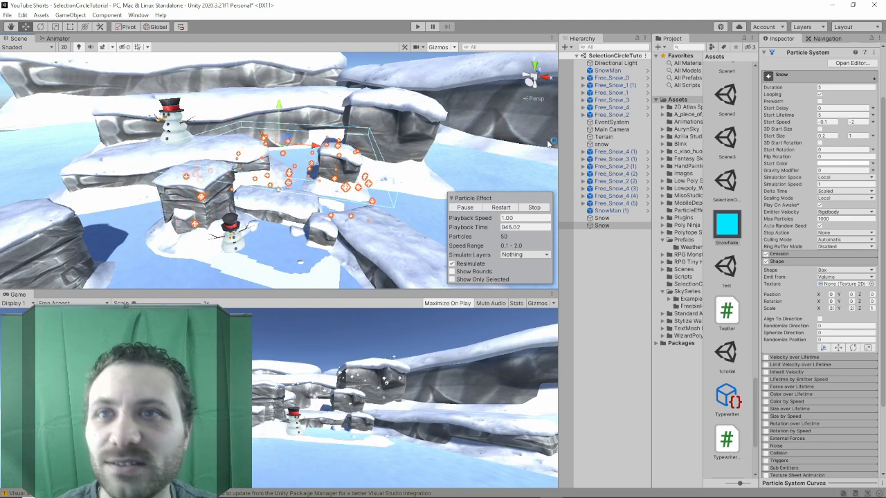
Try nesting the Snow particle system under Main Camera and moving the camera with it
left_click(609, 225)
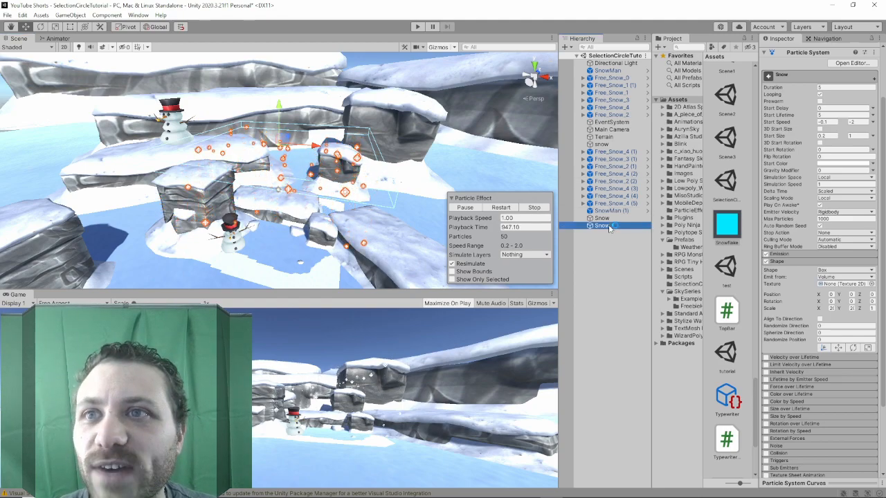
left_click_drag(602, 111, 606, 132)
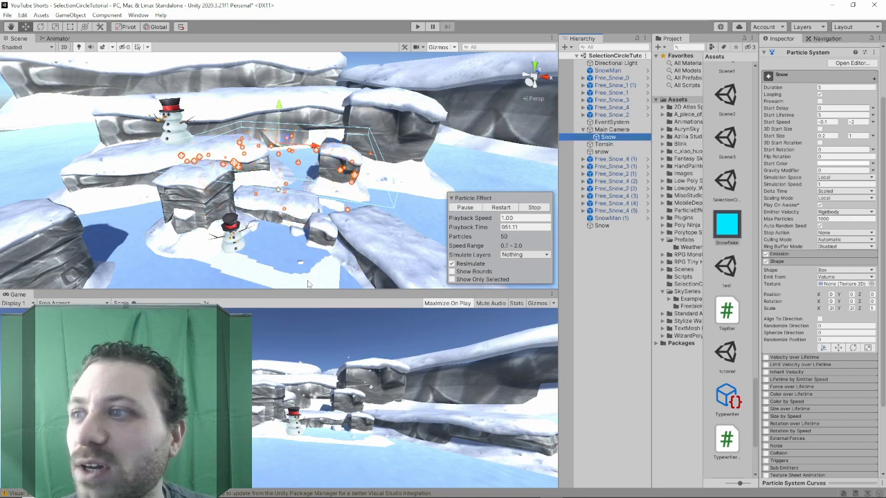
left_click_drag(308, 288, 311, 179)
left_click(611, 129)
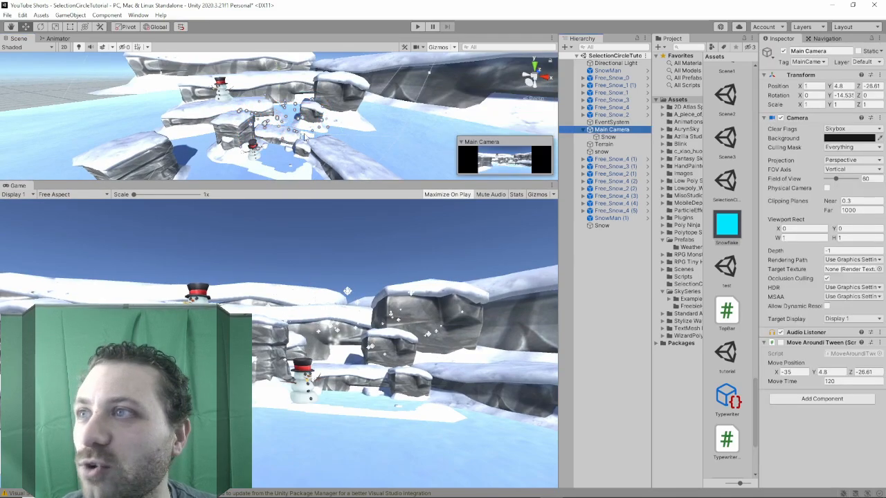
scroll(359, 154, "down", 5)
left_click_drag(448, 138, 237, 129, "alt")
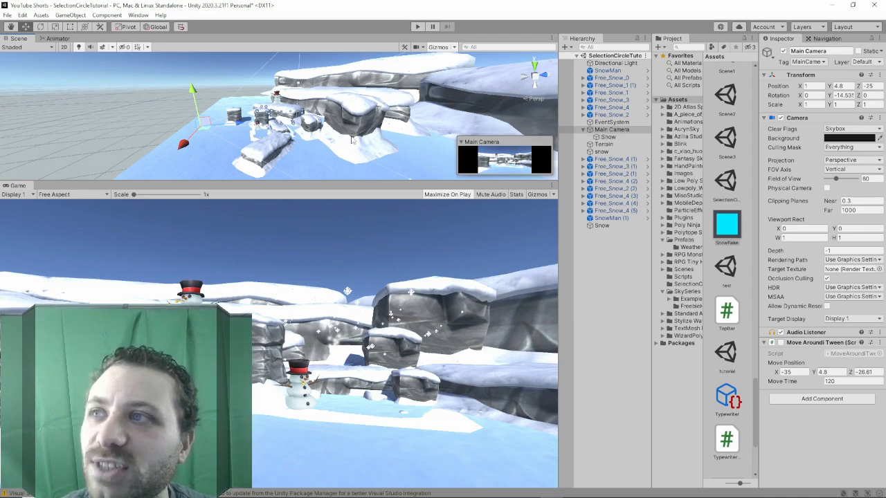
Set the Snow system's emission Rate over Time to Random Between Two Constants, with values 5 and 20
left_click(608, 137)
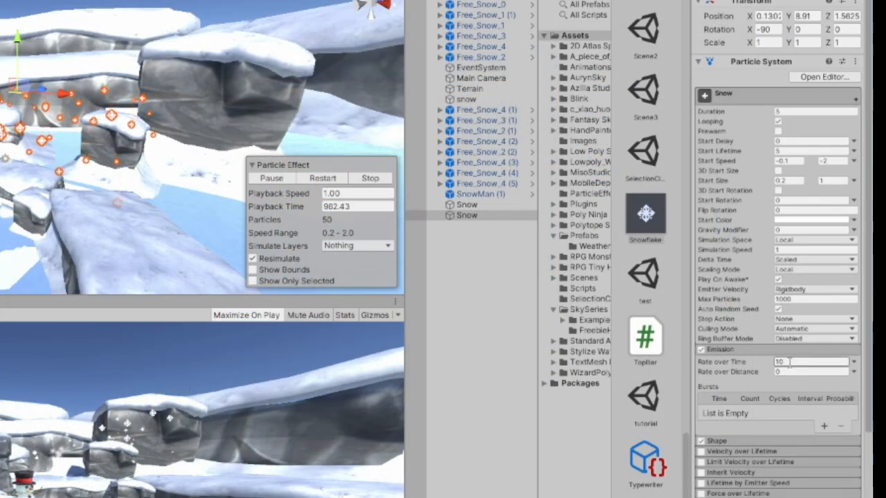
left_click(788, 362)
scroll(788, 362, "down", 4)
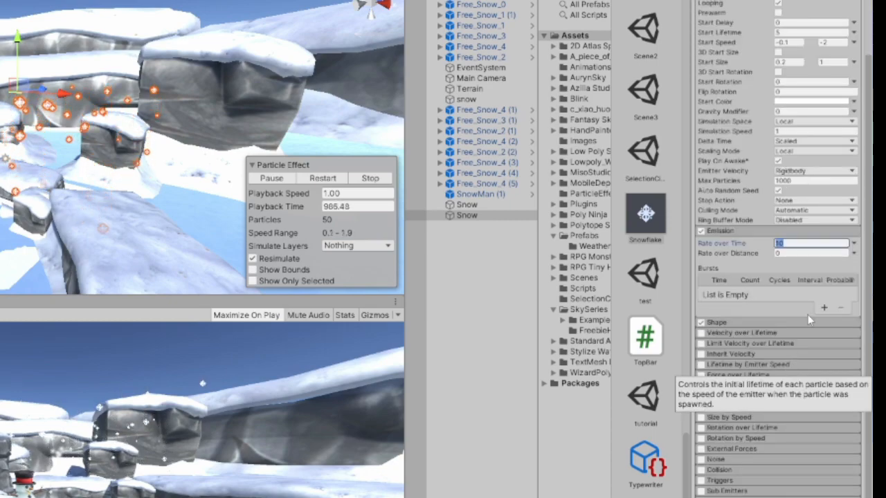
left_click(856, 244)
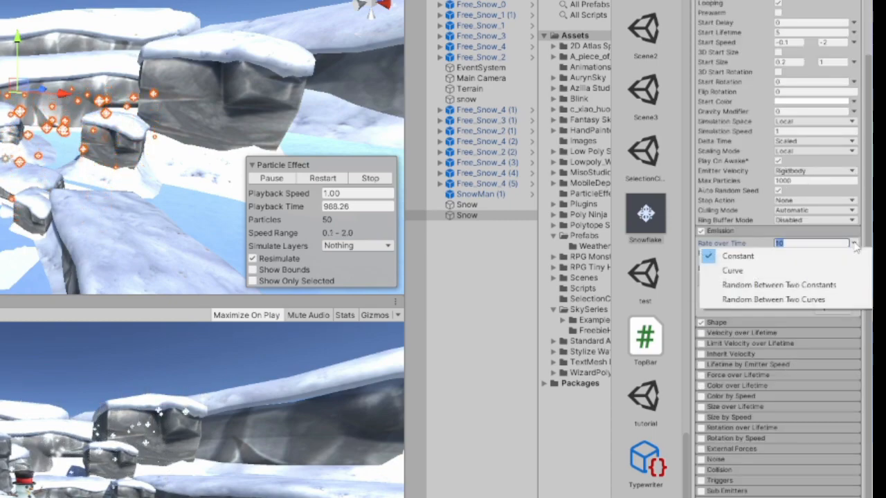
left_click(785, 285)
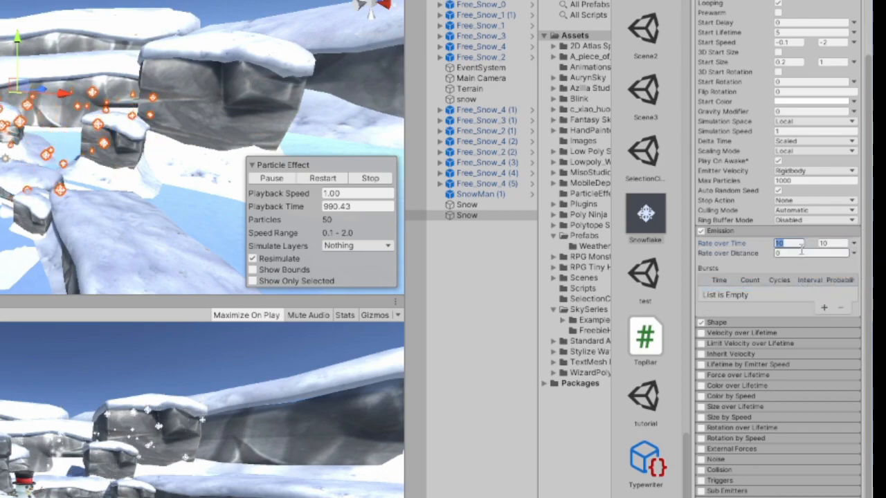
type("5")
key("Tab")
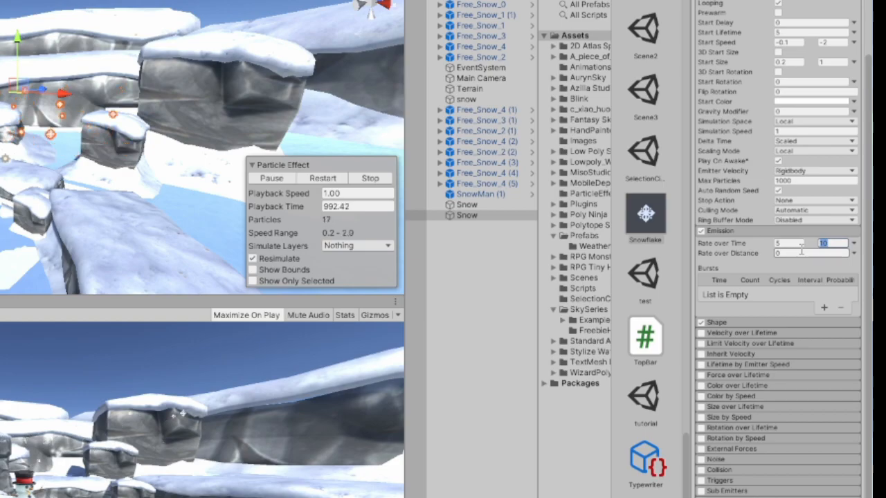
type("20")
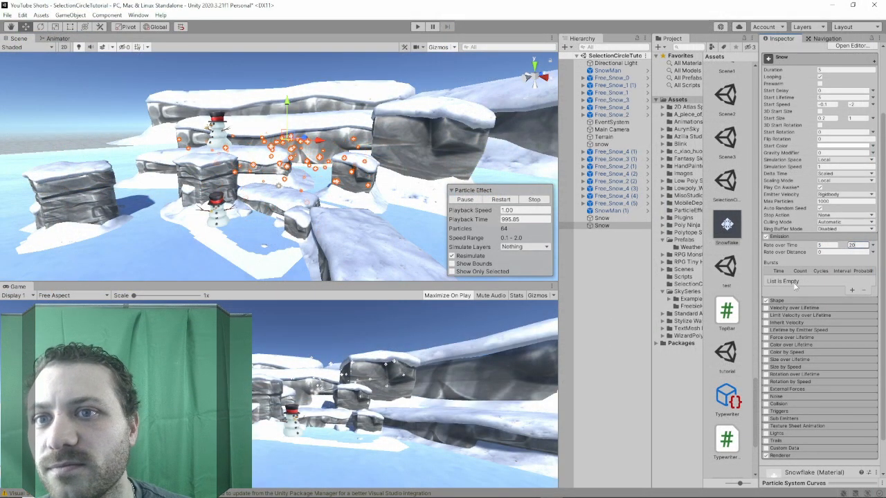
scroll(795, 285, "down", 2)
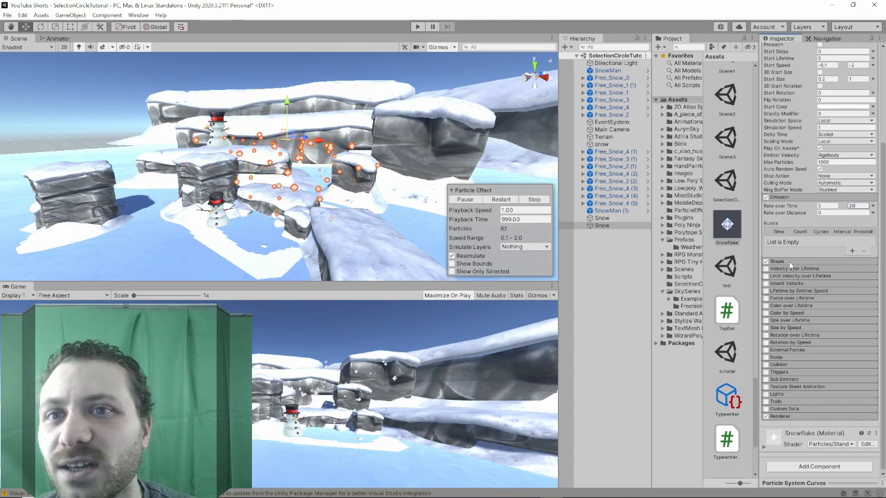
left_click(789, 261)
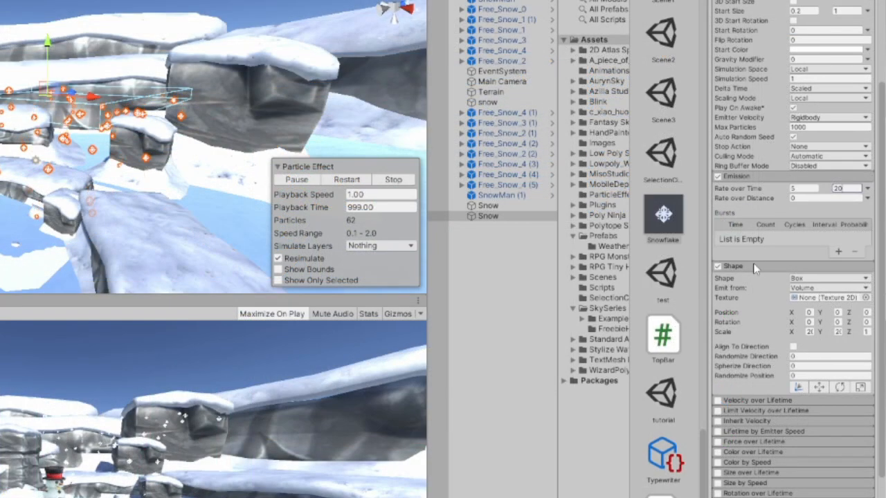
left_click(755, 268)
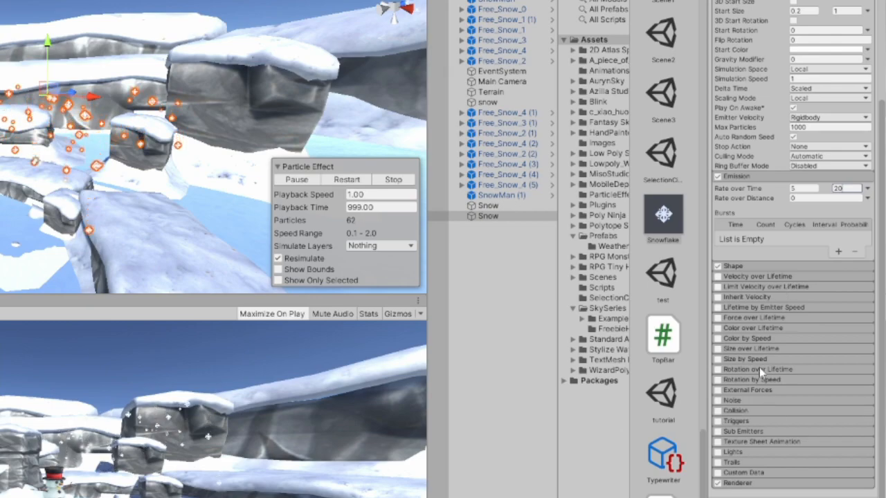
scroll(762, 280, "up", 5)
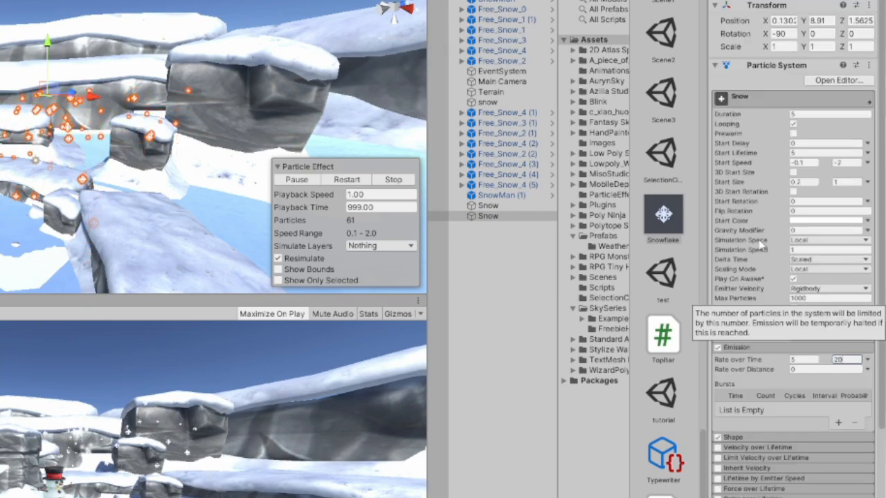
scroll(758, 357, "down", 3)
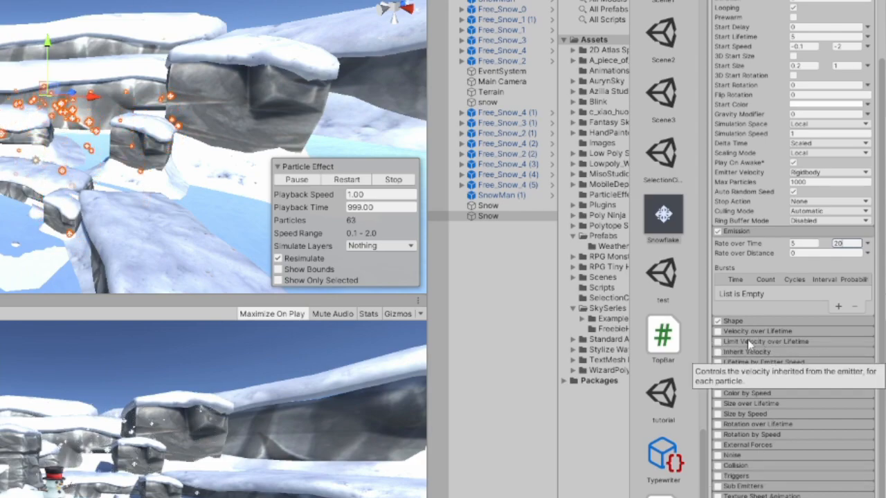
Enable Color over Lifetime for the Snow particle system
left_click(747, 382)
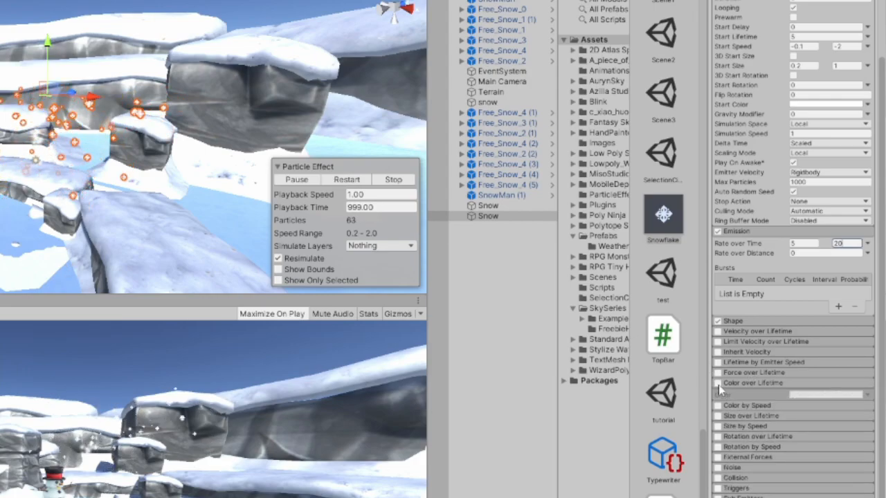
left_click(718, 384)
scroll(761, 346, "down", 3)
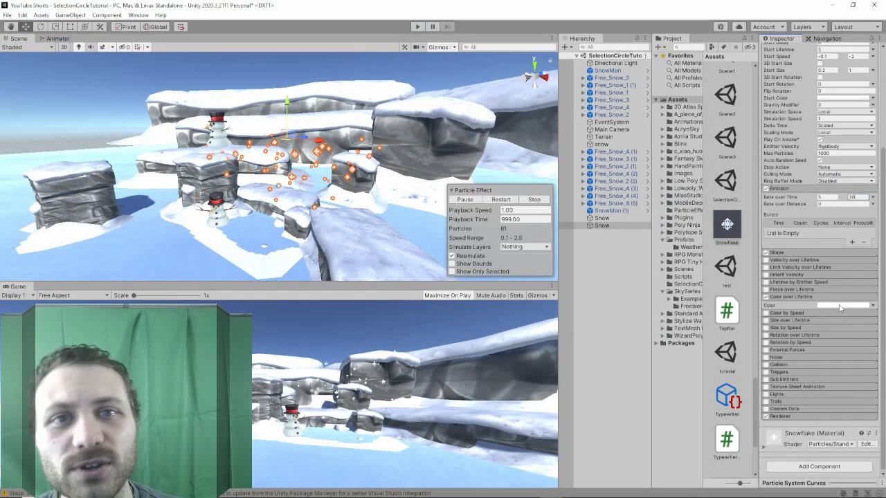
Make the lifetime color gradient's end fully transparent and add an alpha key of 255 at 86.6%
left_click(842, 305)
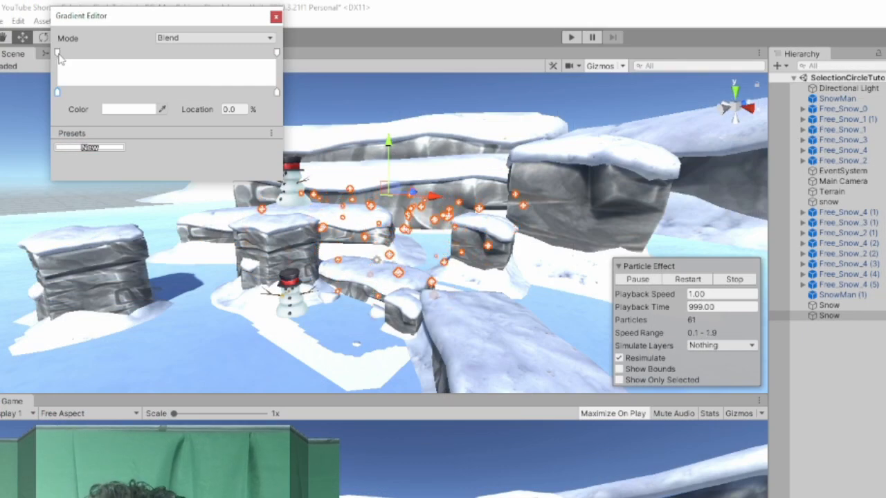
left_click(277, 53)
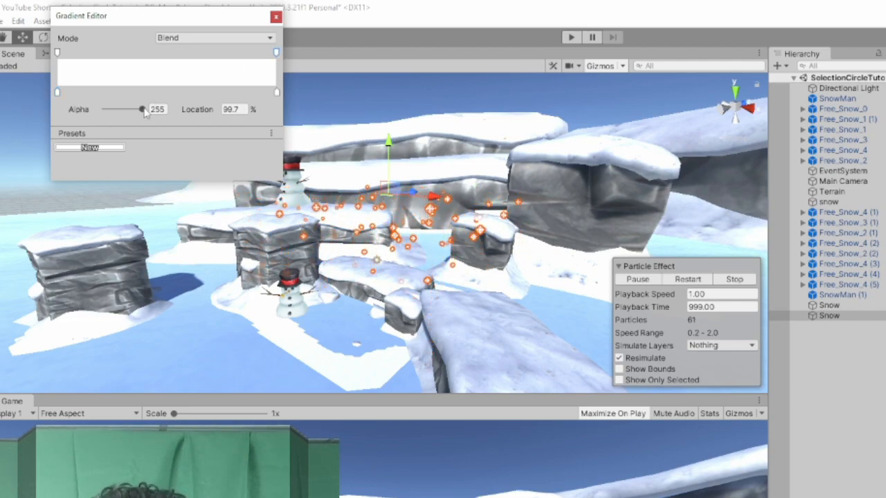
left_click(276, 93)
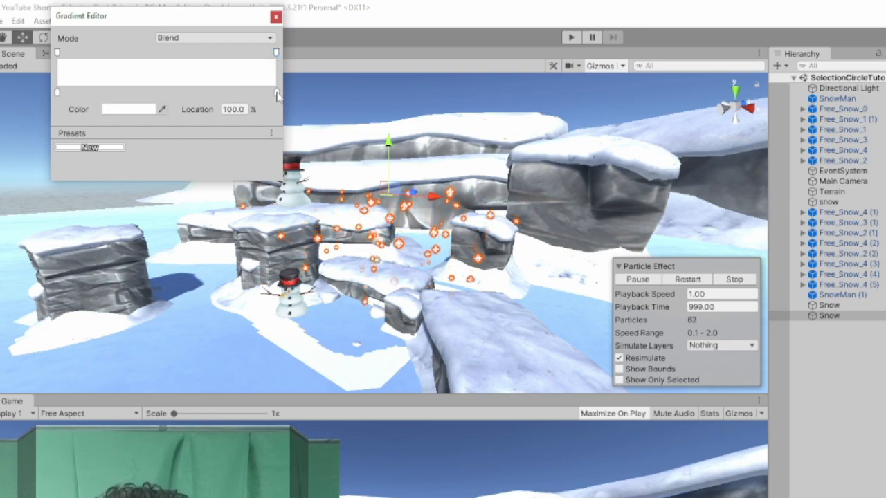
left_click(276, 54)
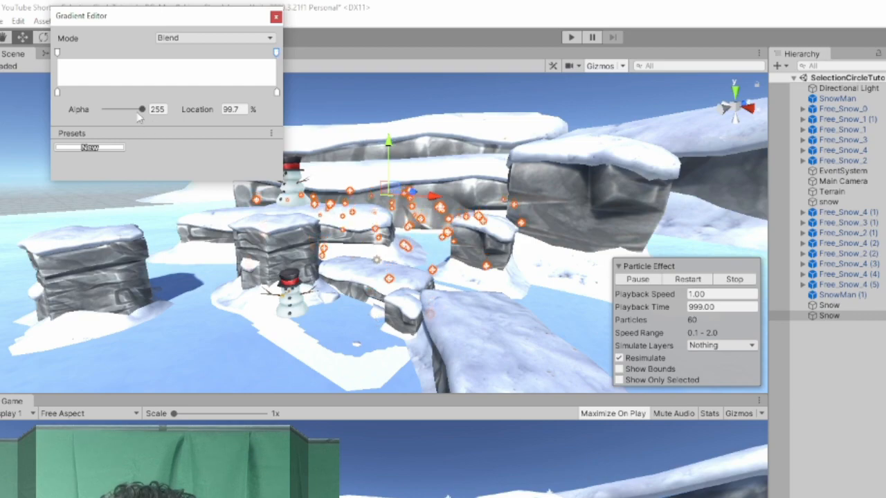
left_click_drag(143, 110, 89, 116)
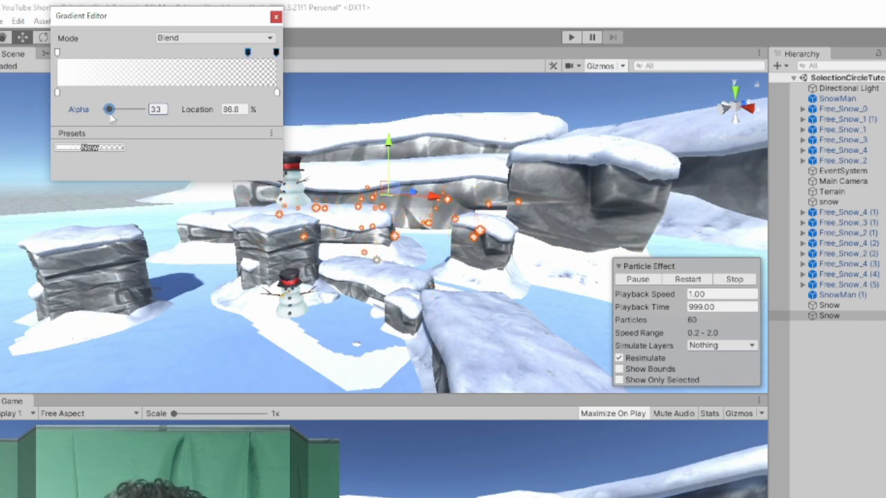
left_click_drag(109, 114, 159, 113)
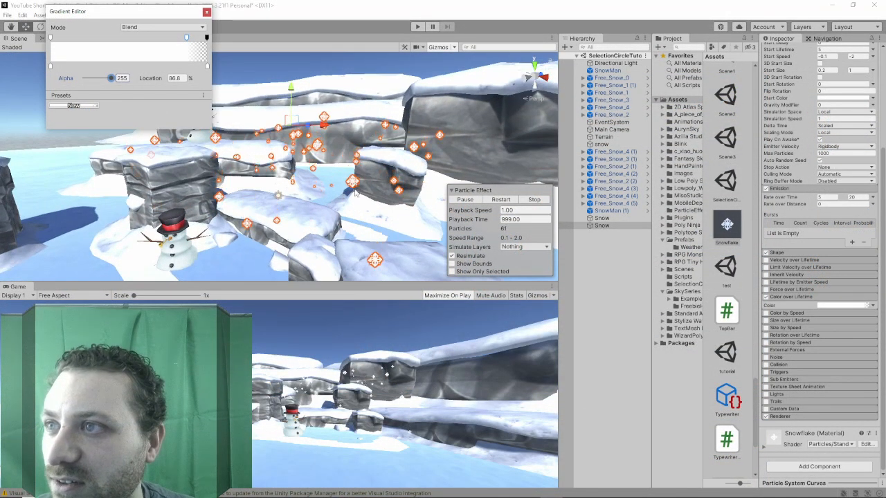
Enable Collision for the Snow particle system with type World and mode 3D
scroll(258, 250, "down", 2)
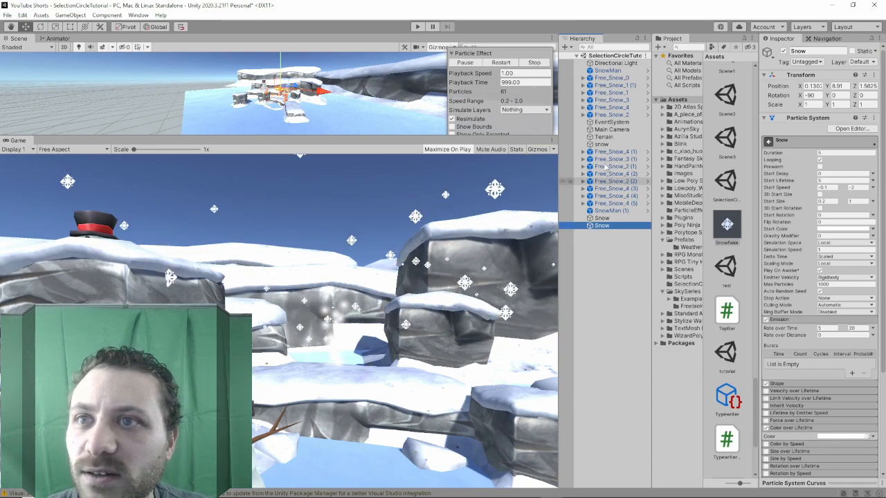
left_click(601, 144)
left_click(618, 226)
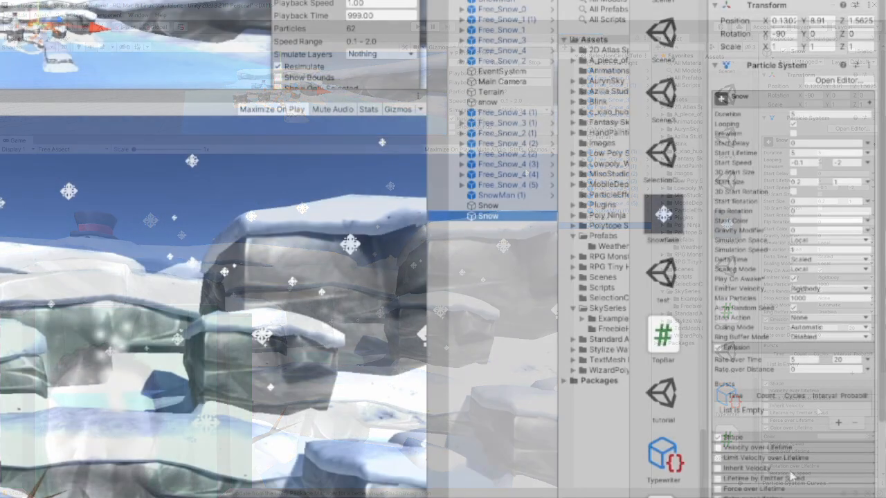
scroll(792, 476, "down", 4)
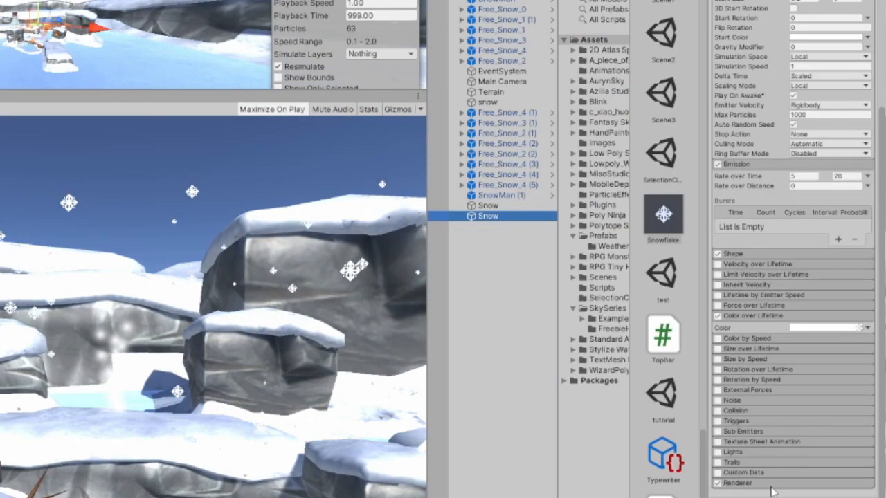
left_click(753, 411)
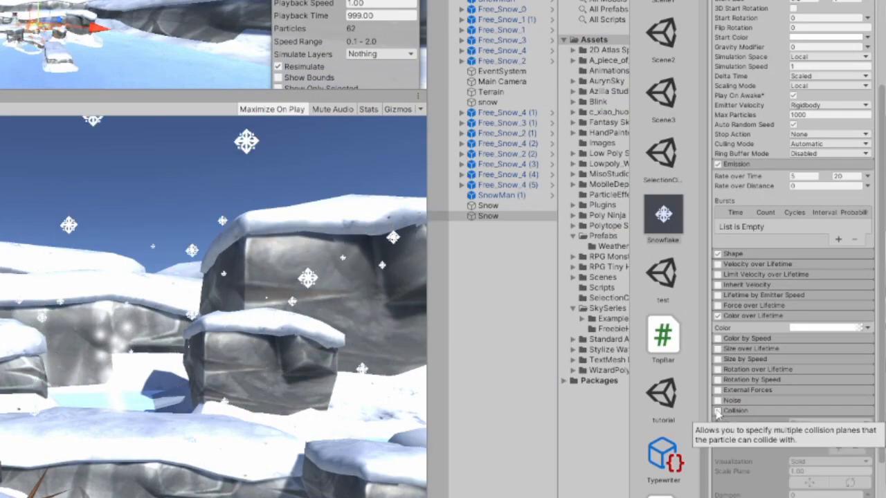
scroll(784, 430, "down", 3)
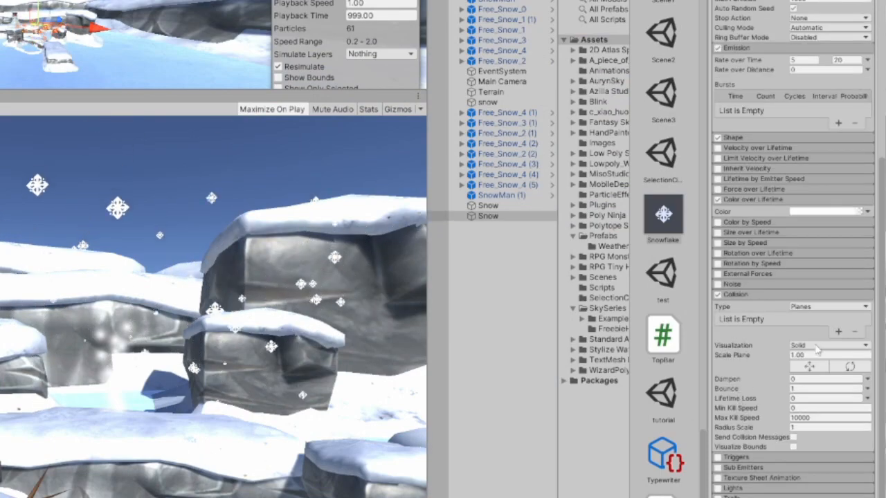
left_click(814, 309)
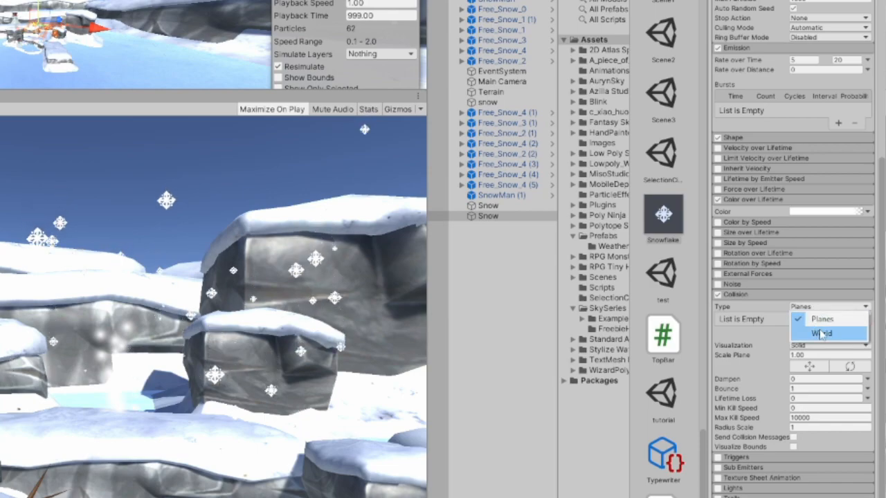
left_click(831, 333)
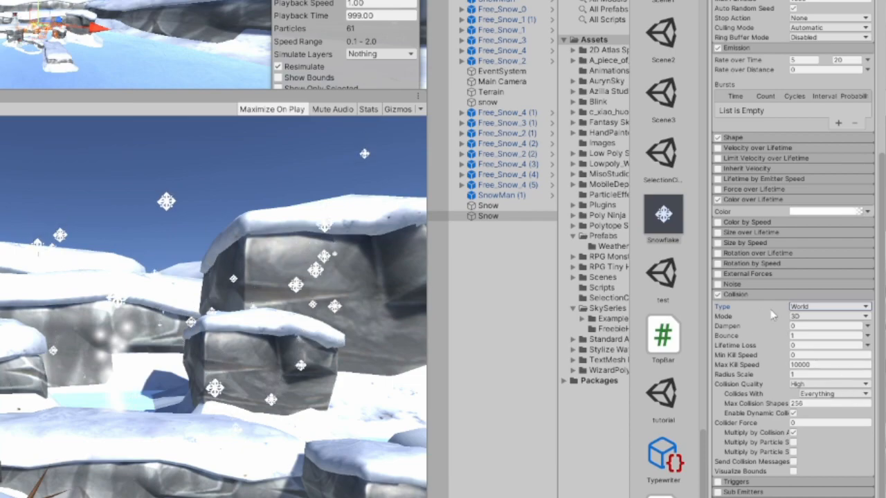
left_click(819, 317)
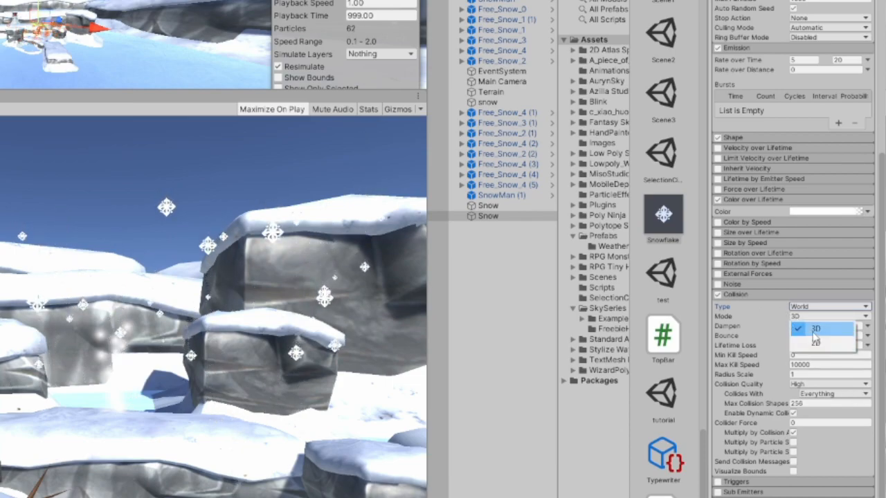
left_click(814, 330)
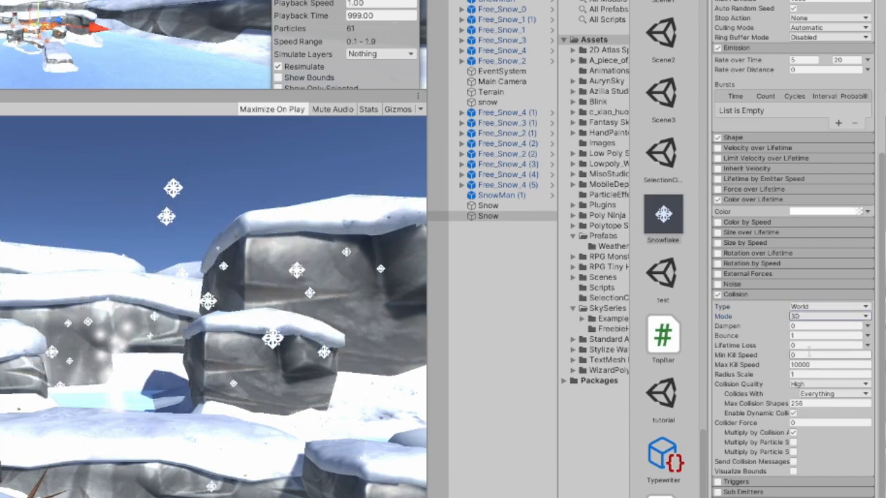
Set the Snow system's collision Lifetime Loss to 1
left_click(805, 345)
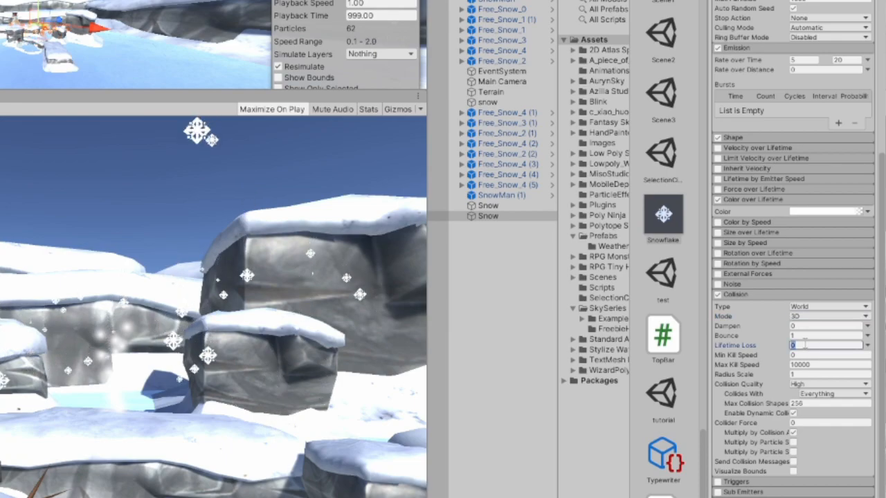
type("1")
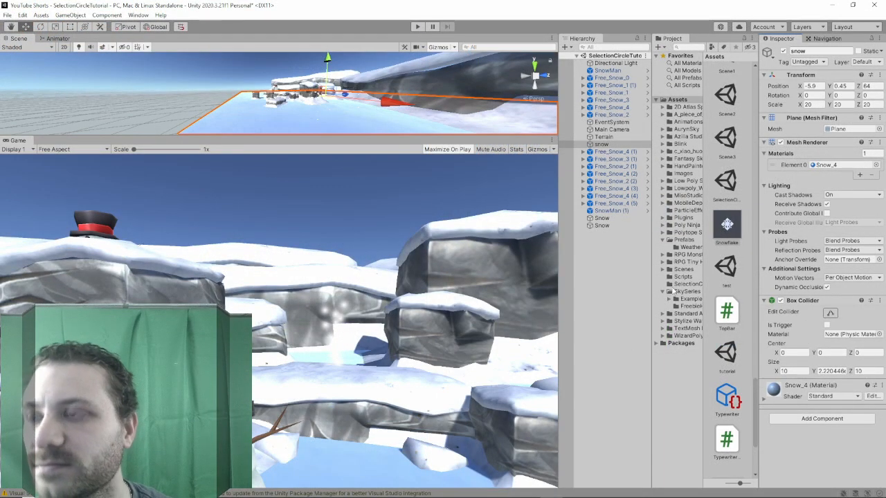
Lower the Snow particle system to Y 4.21 over the snow plane and set its collision Dampen to 1
left_click_drag(383, 136, 388, 270)
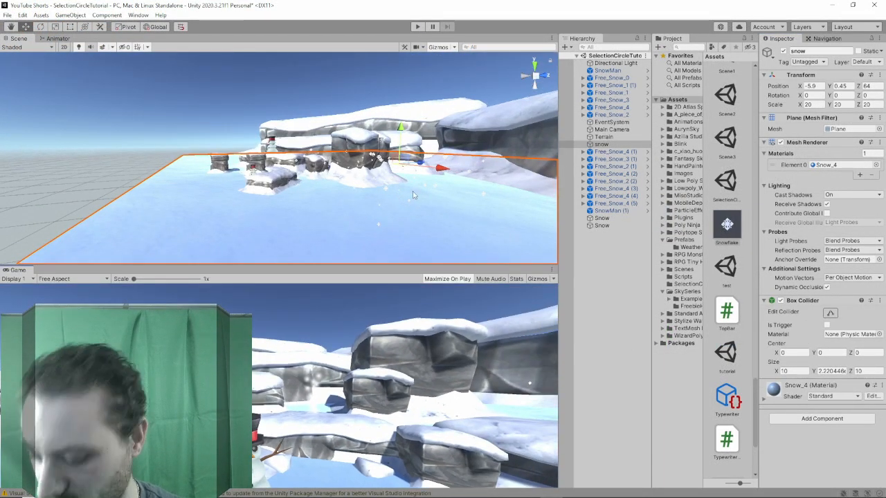
left_click(613, 227)
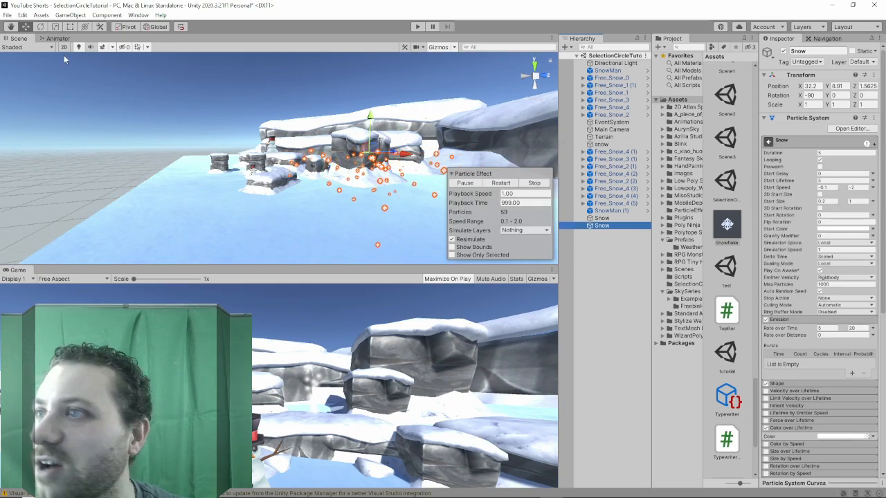
left_click(12, 29)
left_click_drag(238, 195, 349, 185, "alt")
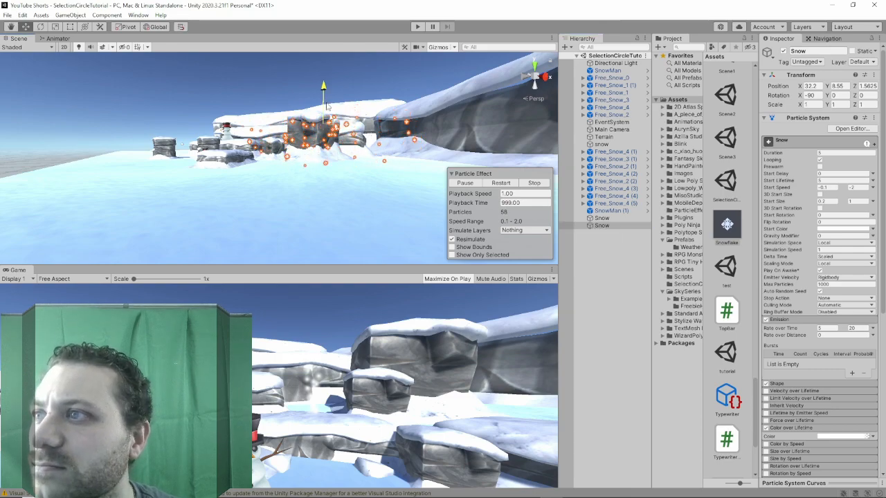
left_click_drag(344, 135, 383, 192, "alt")
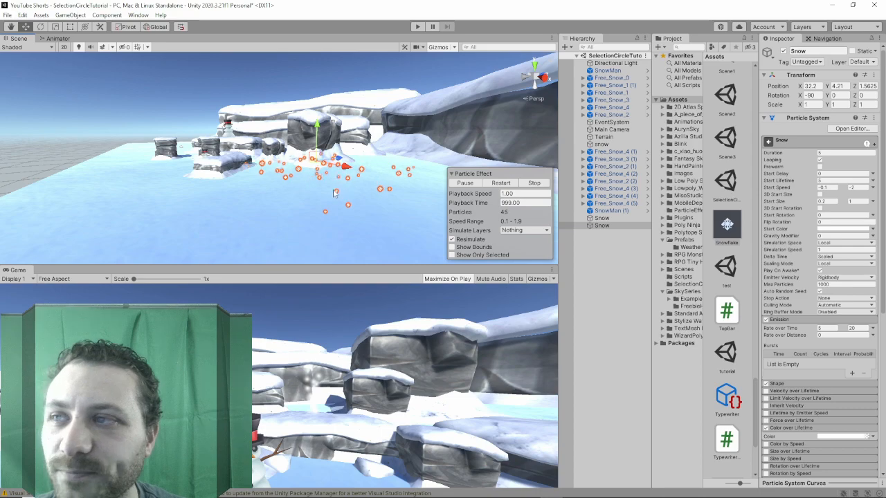
scroll(850, 404, "down", 5)
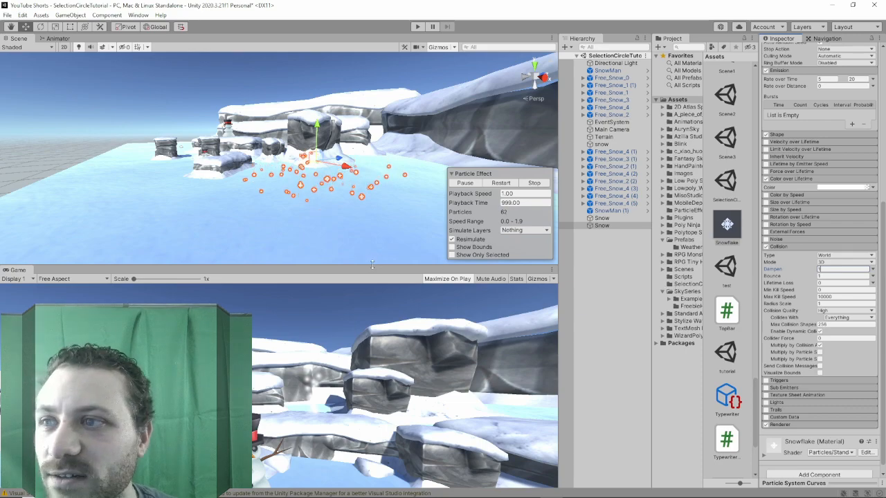
Enlarge the Game view and reposition Main Camera to look over the open snow field and the long ridge
left_click_drag(373, 264, 180, 179)
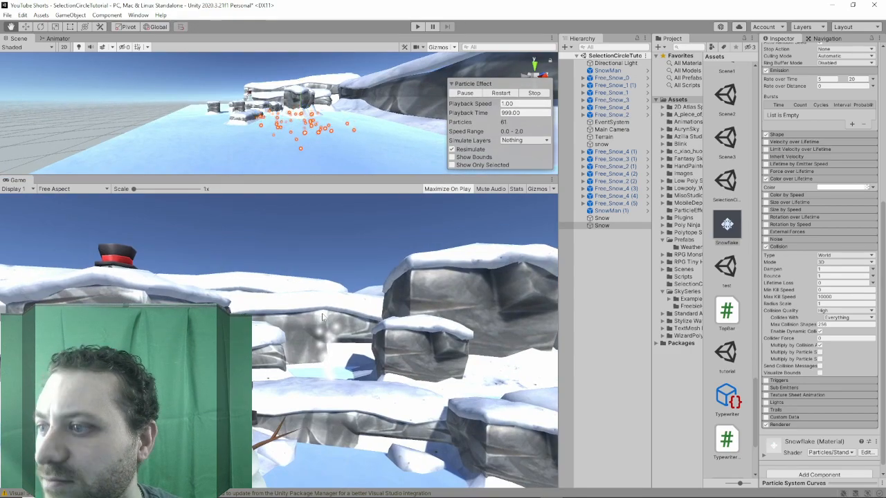
left_click(611, 130)
scroll(253, 130, "down", 3)
left_click_drag(258, 118, 292, 141)
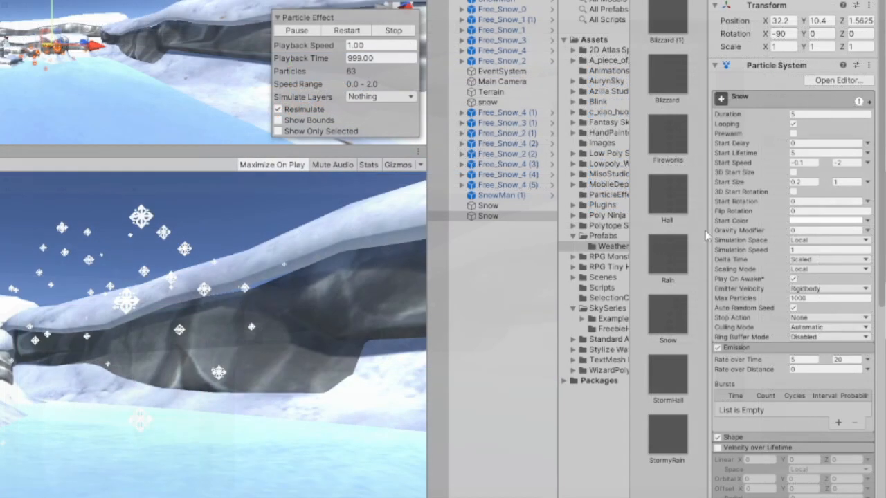
Enable Velocity over Lifetime for the Snow particle system and set its Linear X velocity to 1
scroll(757, 333, "down", 3)
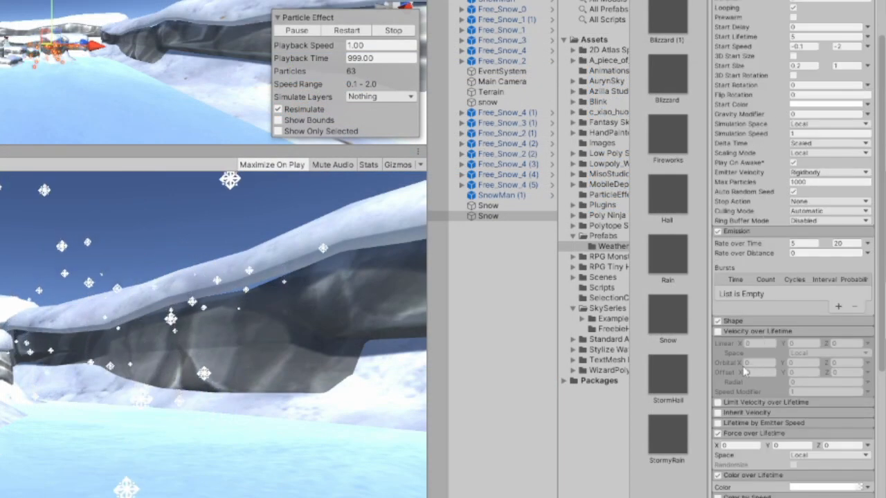
left_click(717, 332)
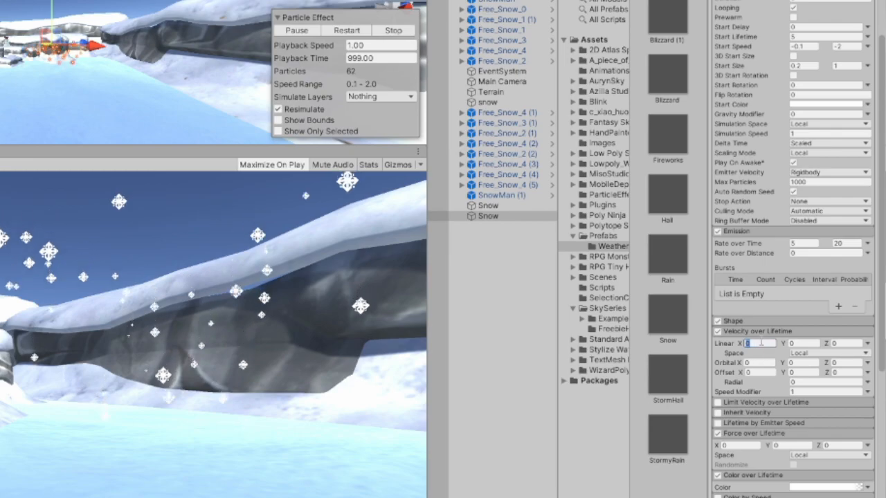
left_click(759, 343)
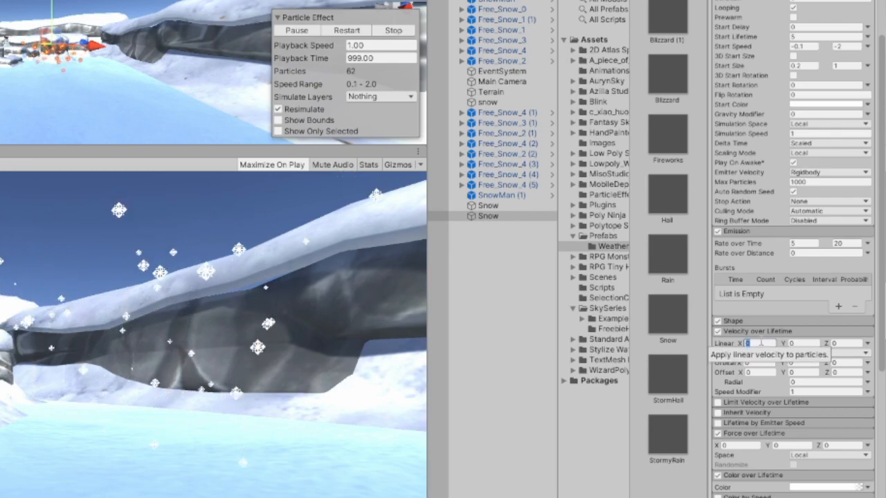
type("1")
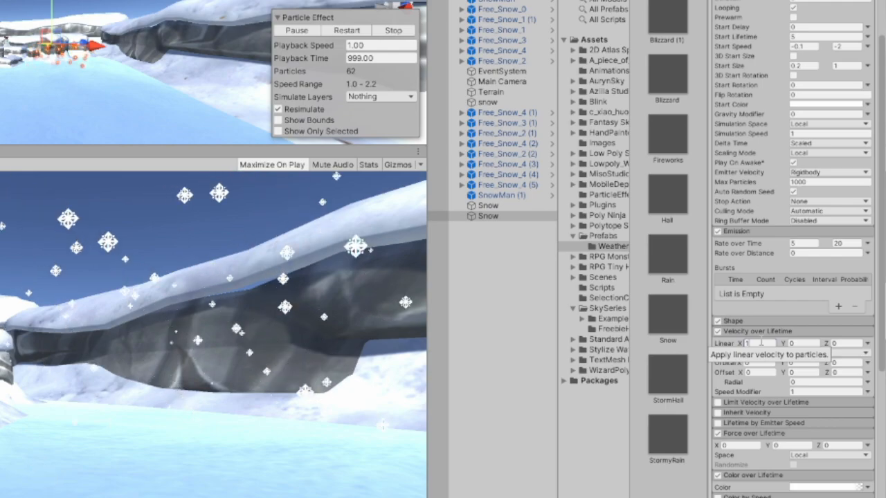
Try a Linear X velocity of 10 and reset it to 0
key("BackSpace")
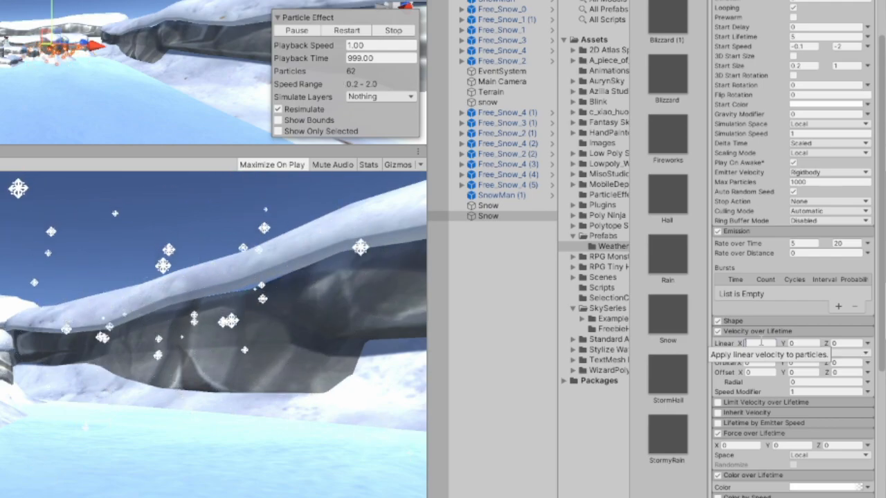
type("10")
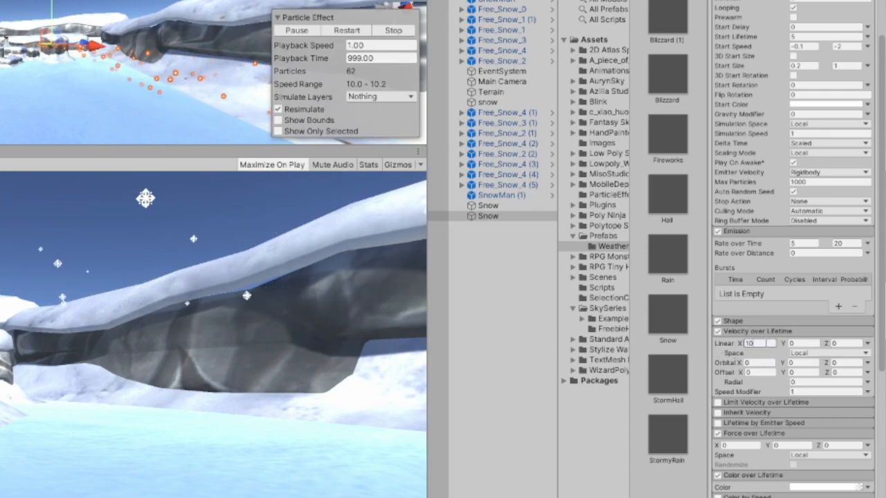
left_click(749, 344)
type("0")
Set the linear velocity to Random Between Two Constants, with X values -2 and -7
left_click(867, 343)
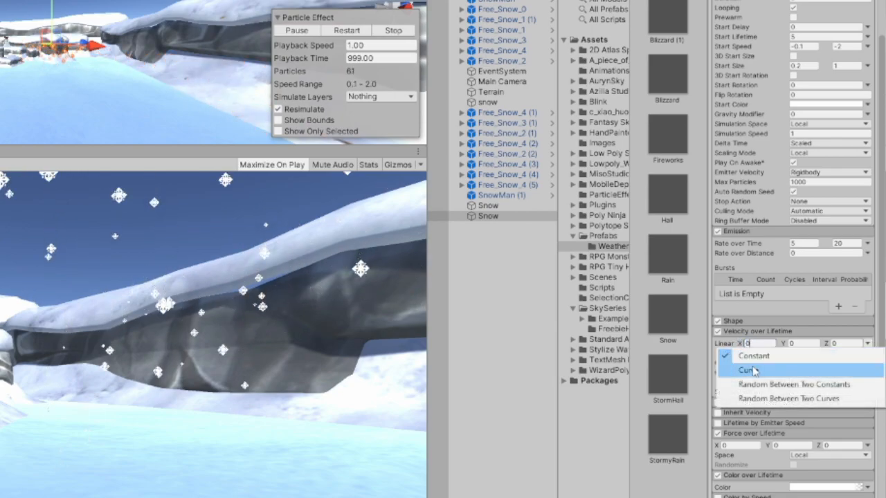
left_click(779, 386)
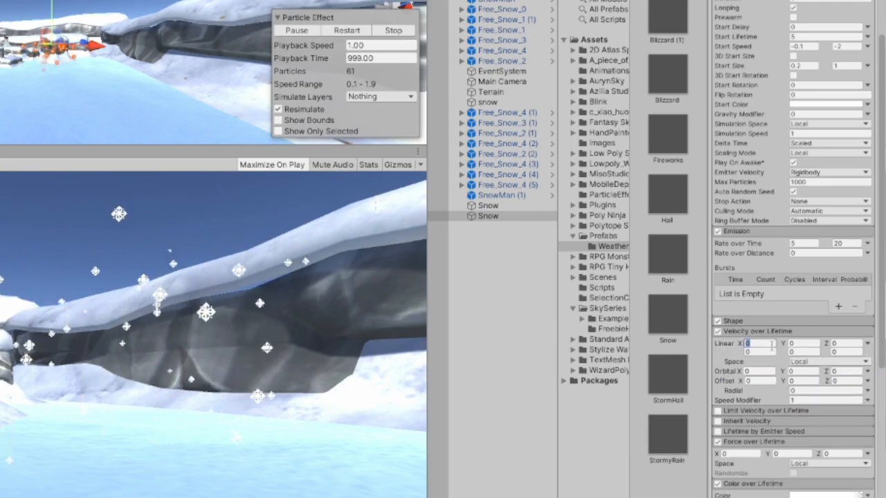
type("-2")
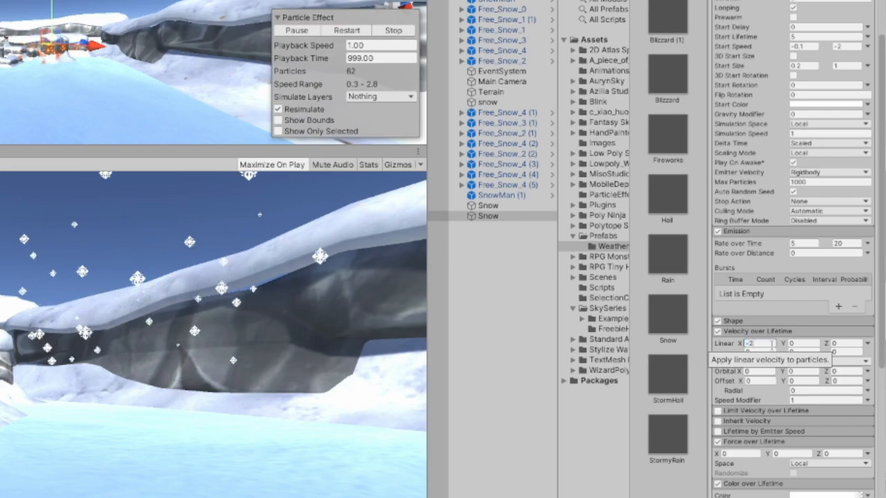
key("Return")
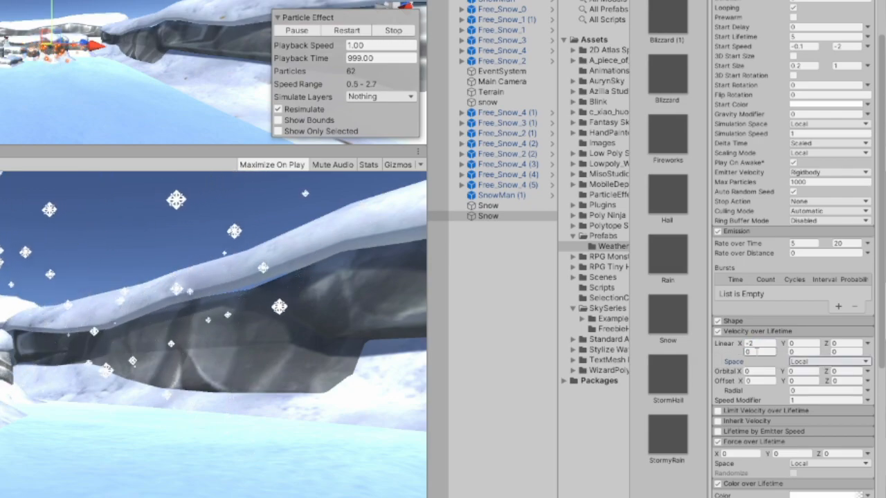
left_click(755, 352)
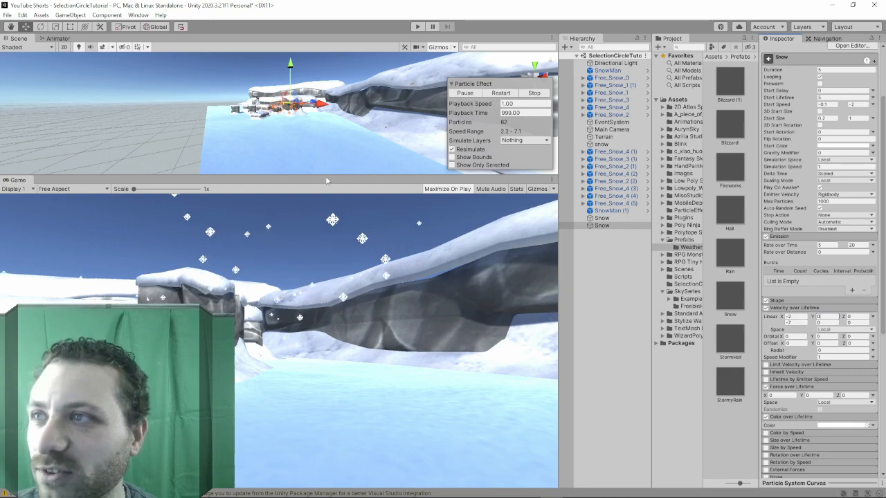
Examine the sideways drift of the snowflakes in an enlarged Scene view and an enlarged Game view
left_click_drag(328, 174, 332, 302)
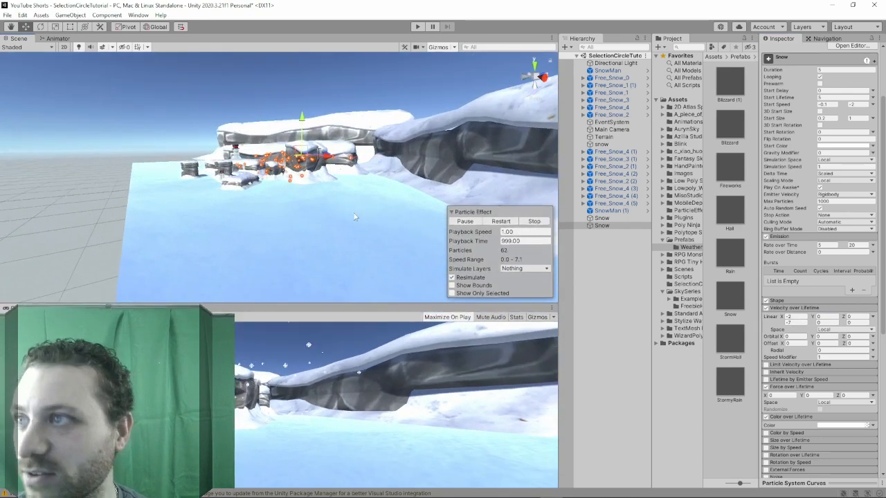
scroll(356, 213, "up", 5)
right_click_drag(311, 199, 313, 293)
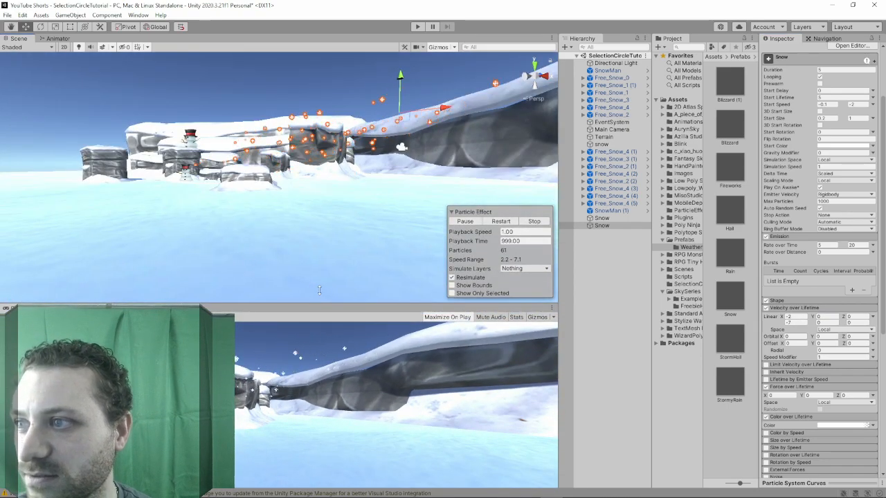
left_click_drag(312, 302, 310, 135)
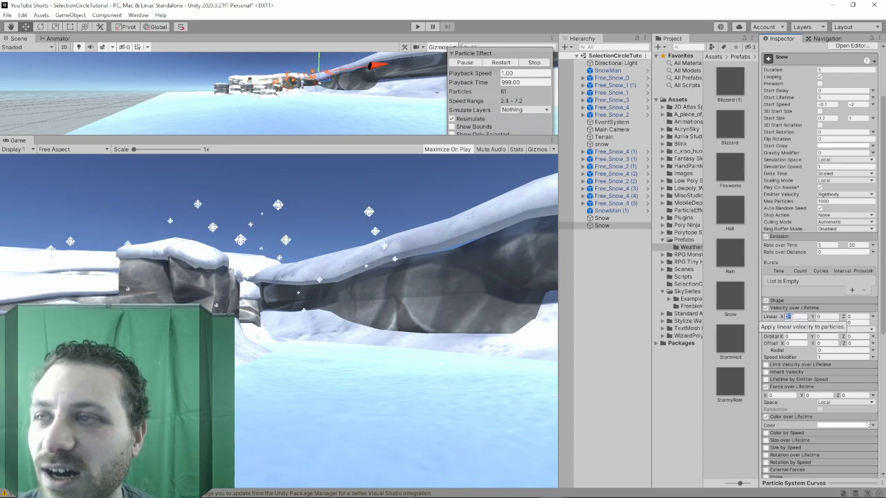
left_click(639, 367)
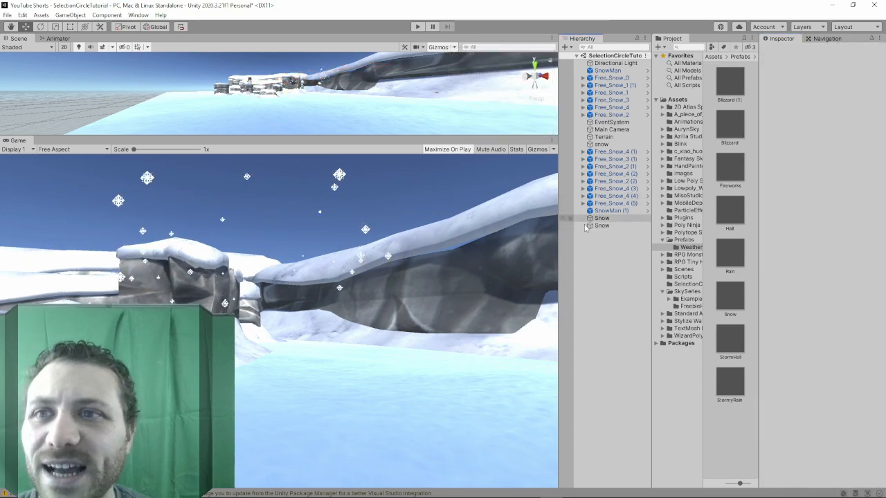
Turn off Force over Lifetime for the Snow system and set its linear Z velocity range to -3 and -8
left_click(597, 226)
scroll(806, 296, "down", 10)
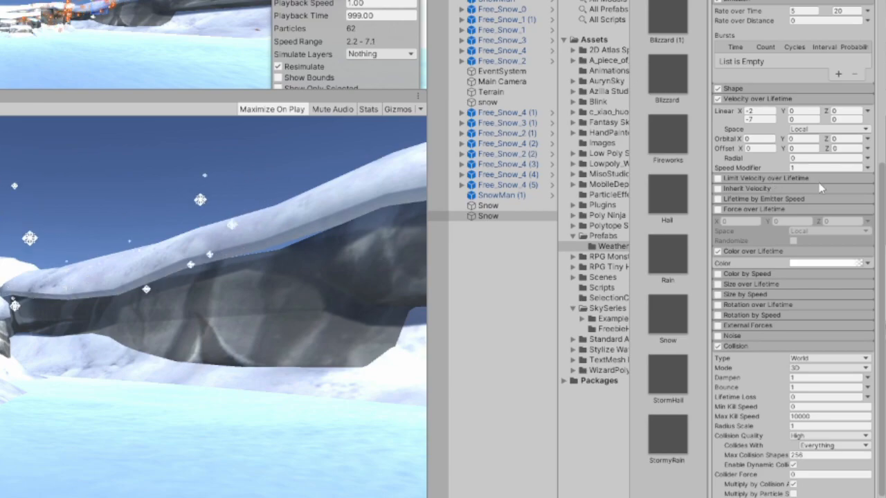
left_click(843, 111)
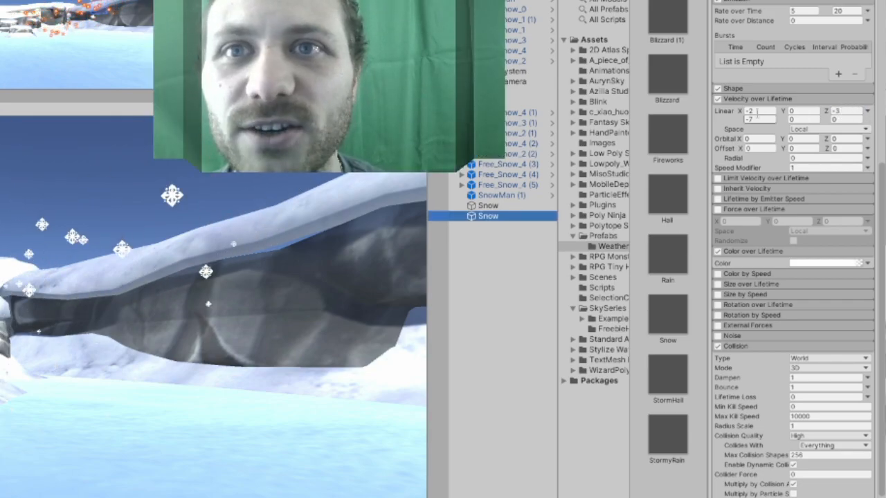
left_click(750, 119)
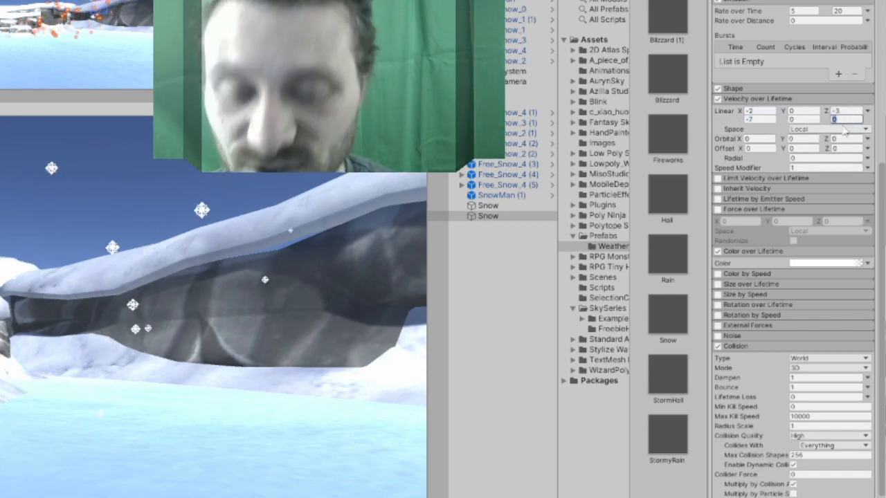
type("8")
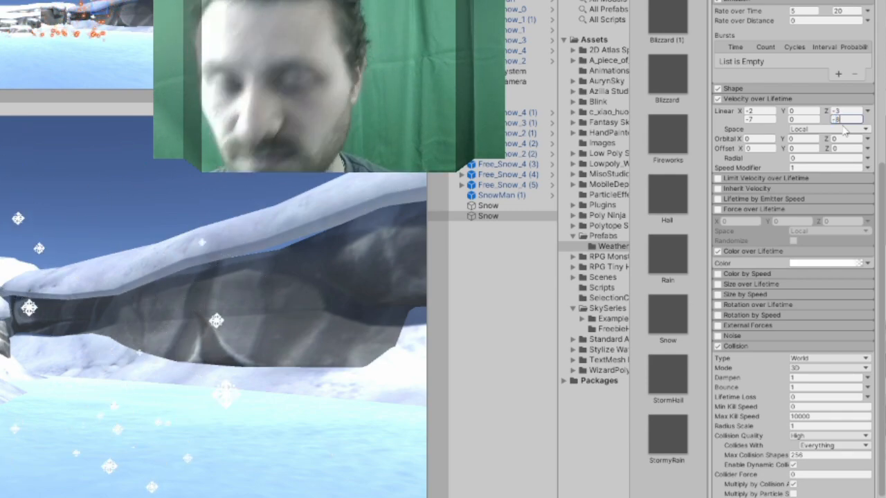
Change the linear Z velocity range to 0 and -5
key("BackSpace")
type("5")
left_click(843, 110)
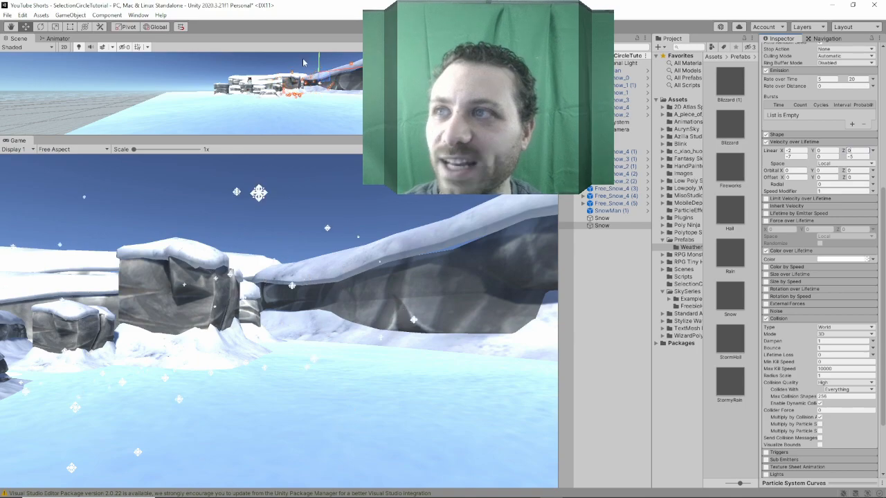
Maximize the Game view to watch the snowfall
left_click(551, 141)
left_click(581, 173)
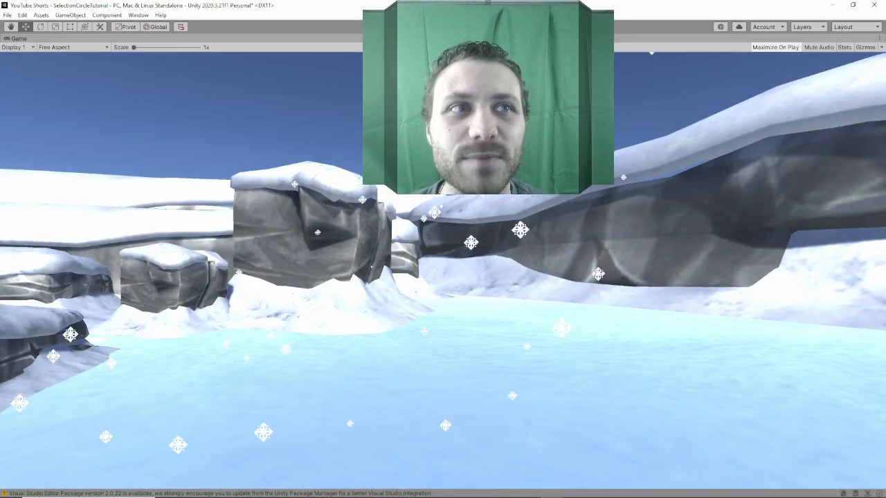